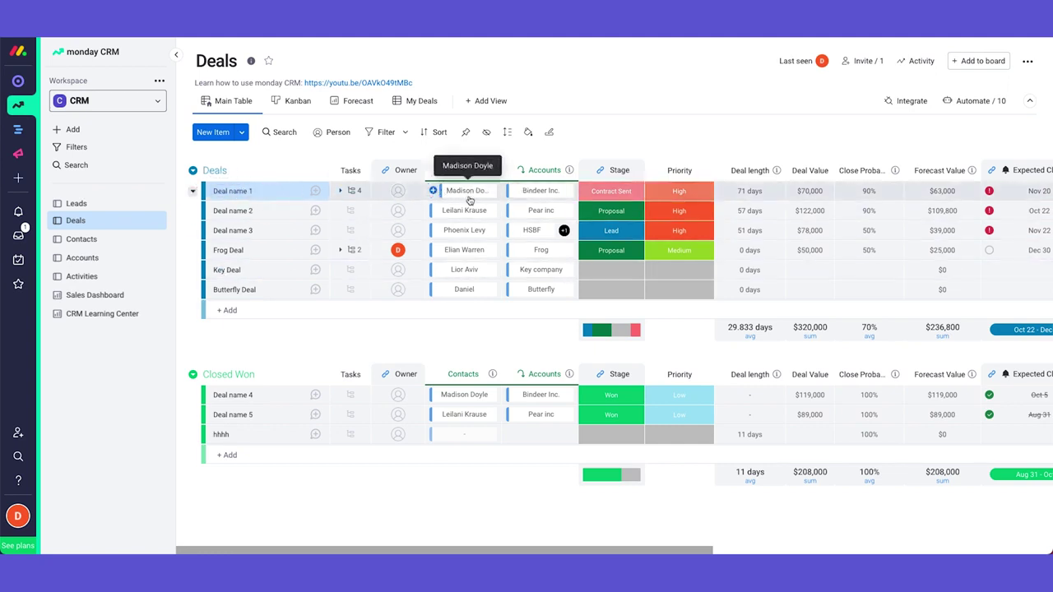
Open the Deal name 1 card to its Overview with Emails & Activities and Deal info.
click(314, 192)
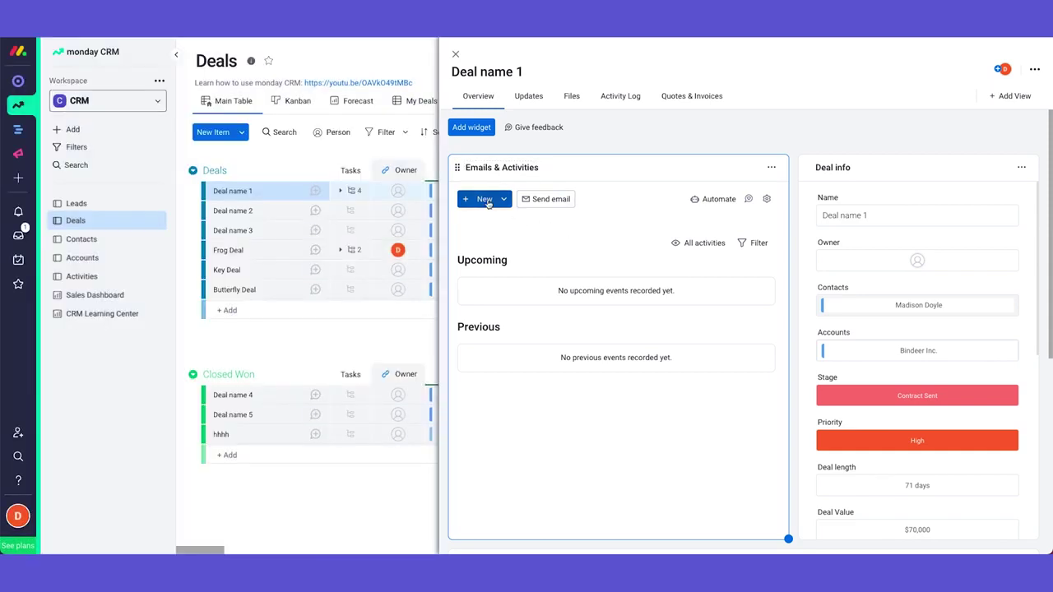
click(487, 202)
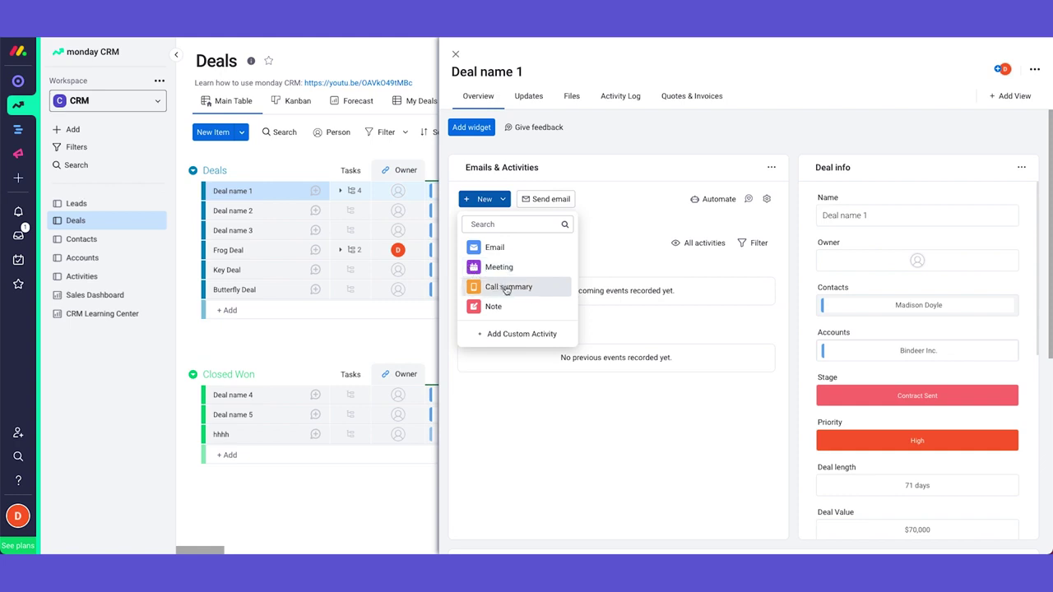
click(498, 333)
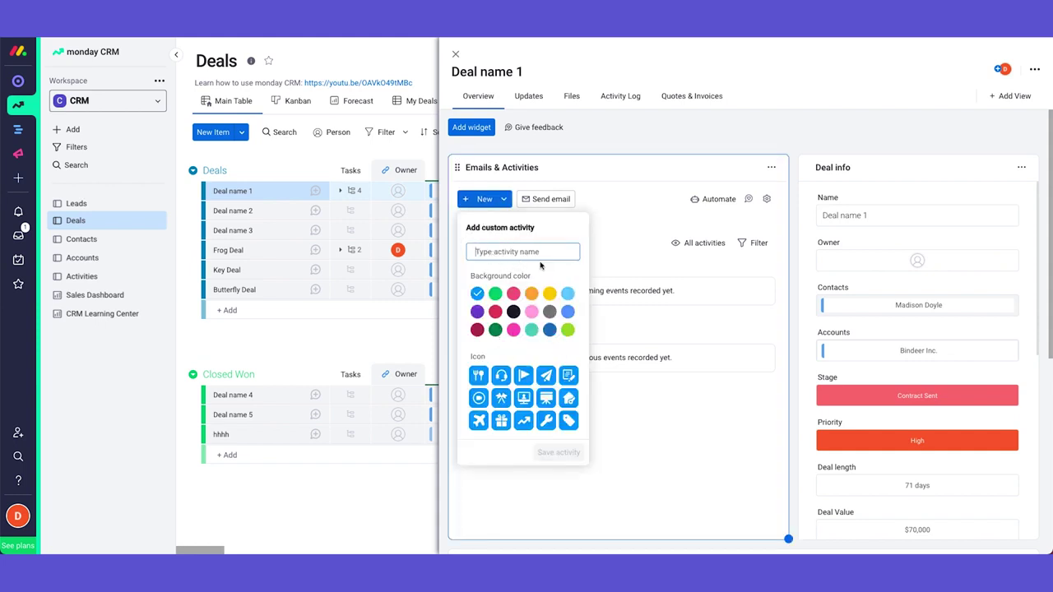
click(603, 227)
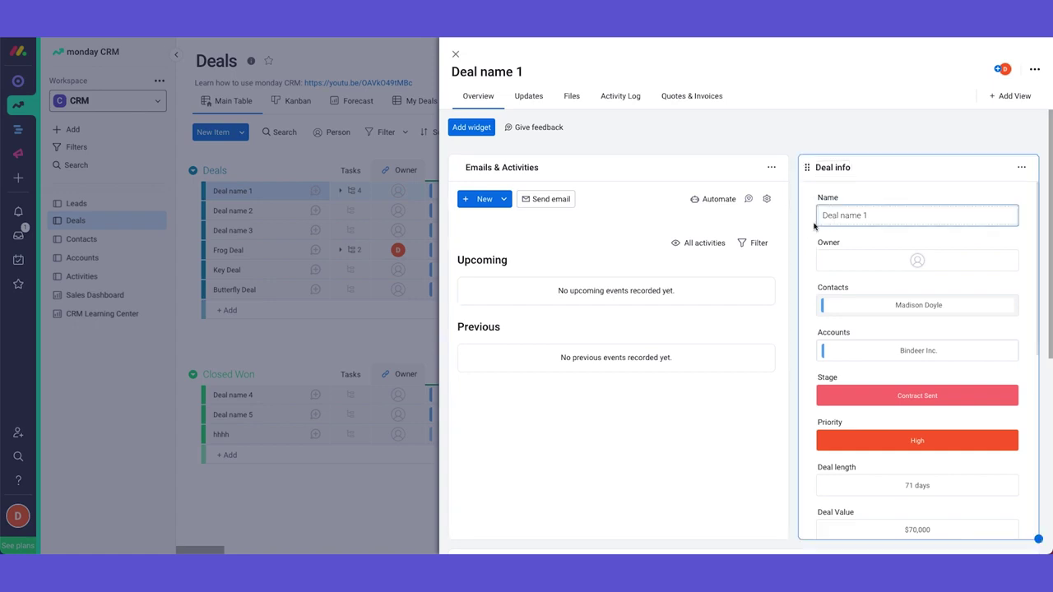
scroll(362, 191, right, 5)
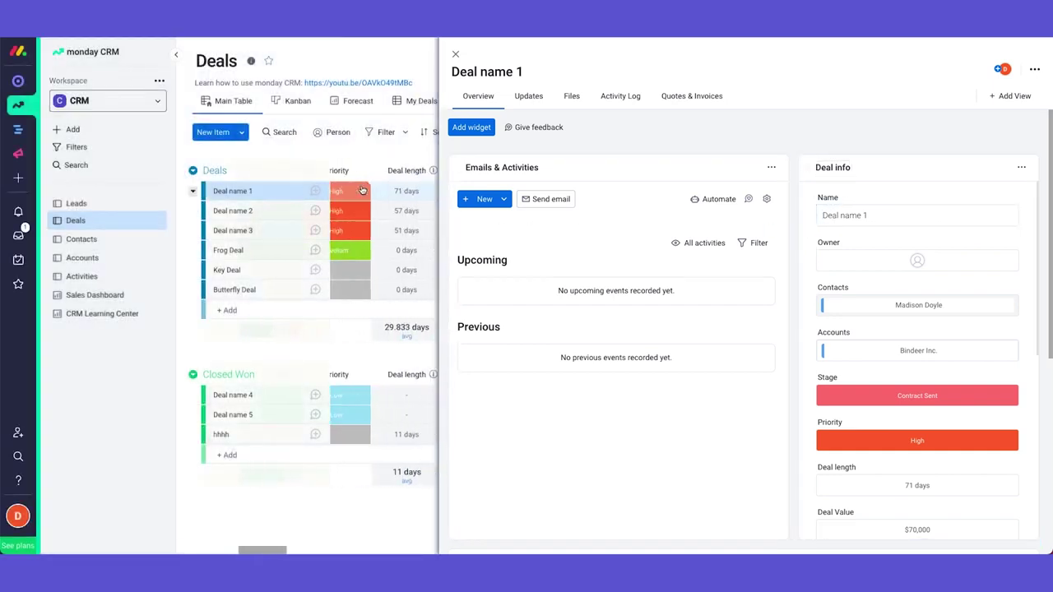
scroll(794, 404, down, 2)
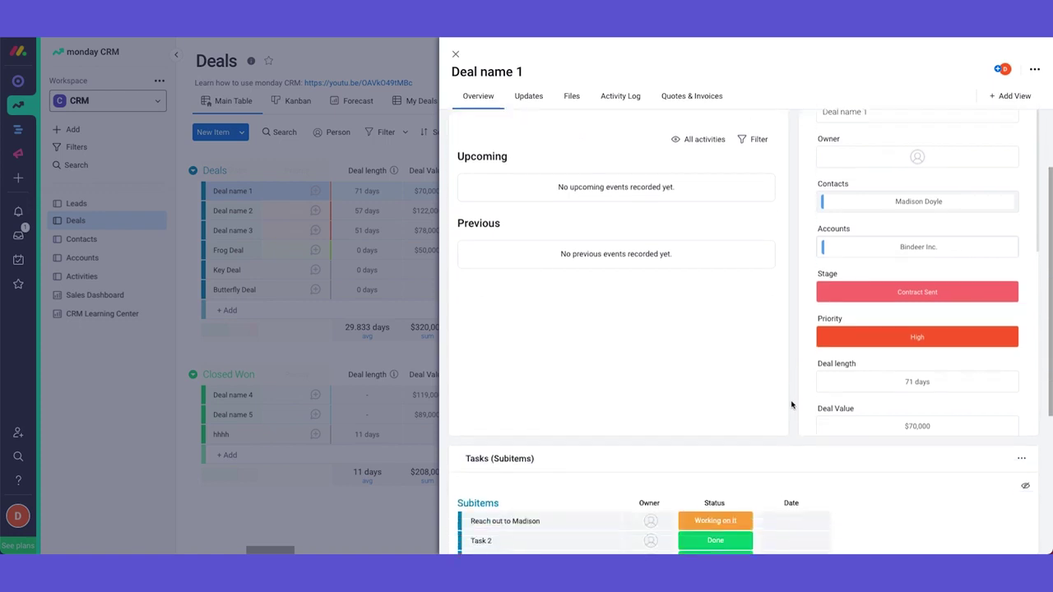
scroll(791, 405, down, 2)
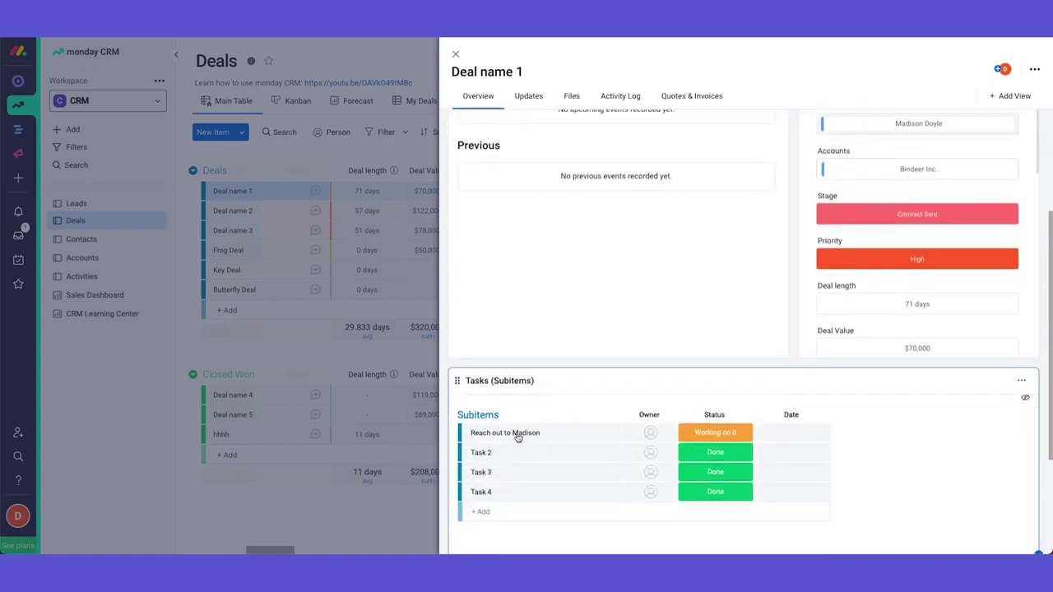
scroll(329, 214, left, 3)
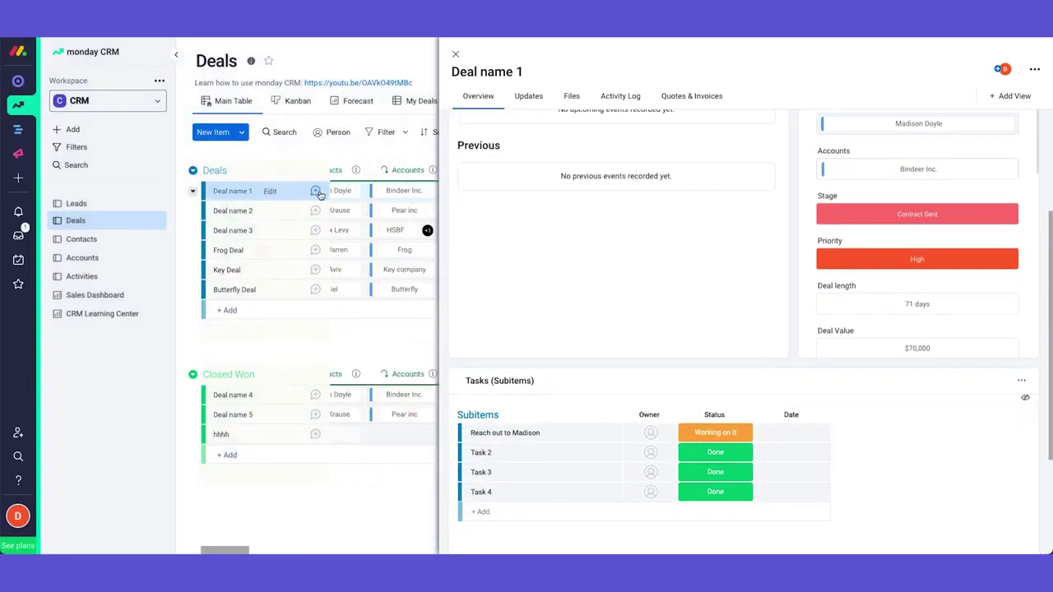
click(352, 192)
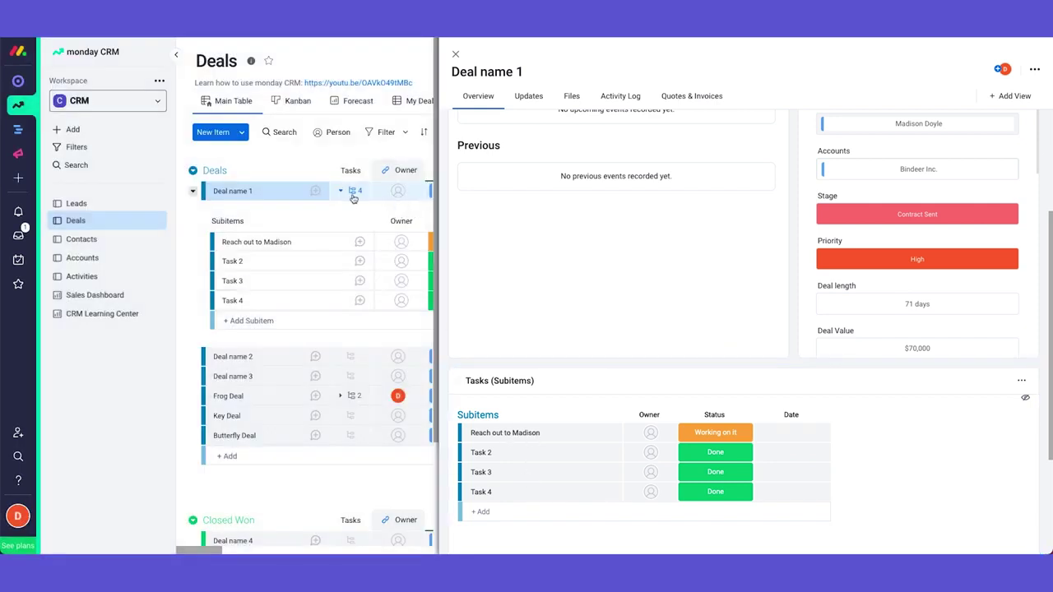
click(352, 192)
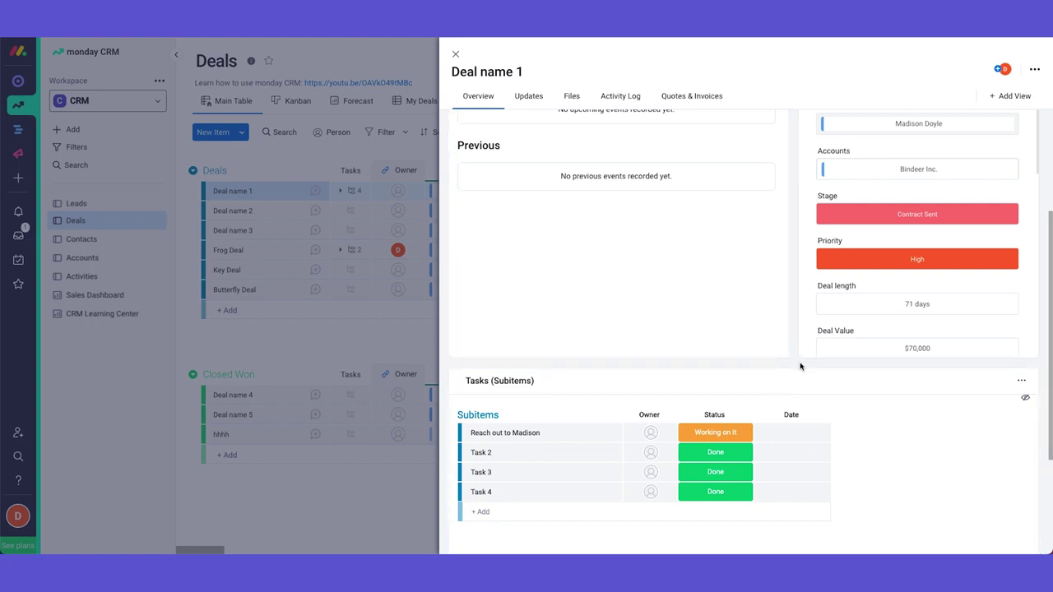
scroll(799, 364, down, 2)
scroll(799, 365, down, 3)
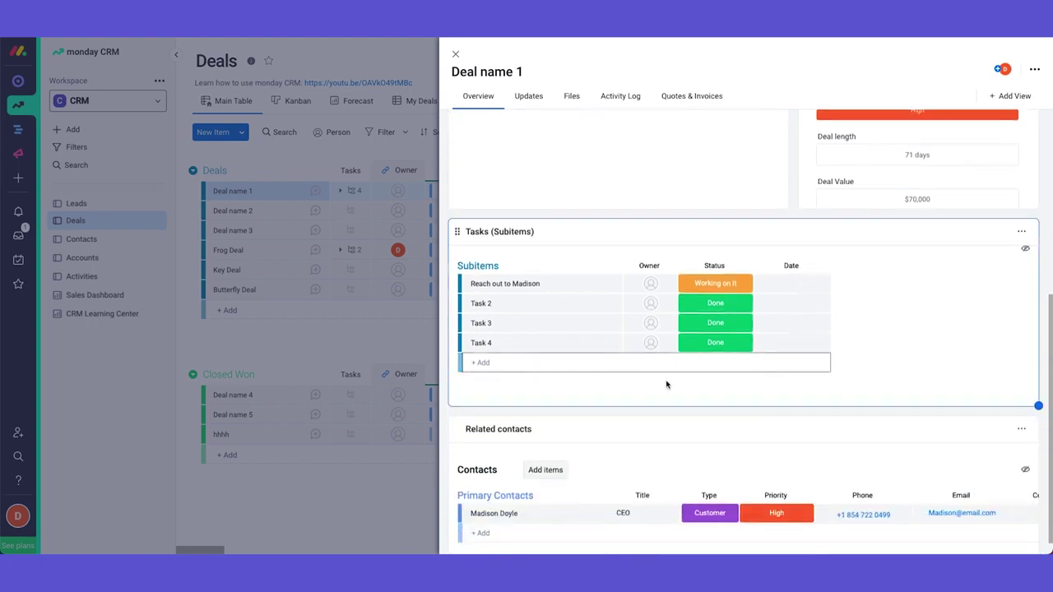
scroll(673, 473, down, 1)
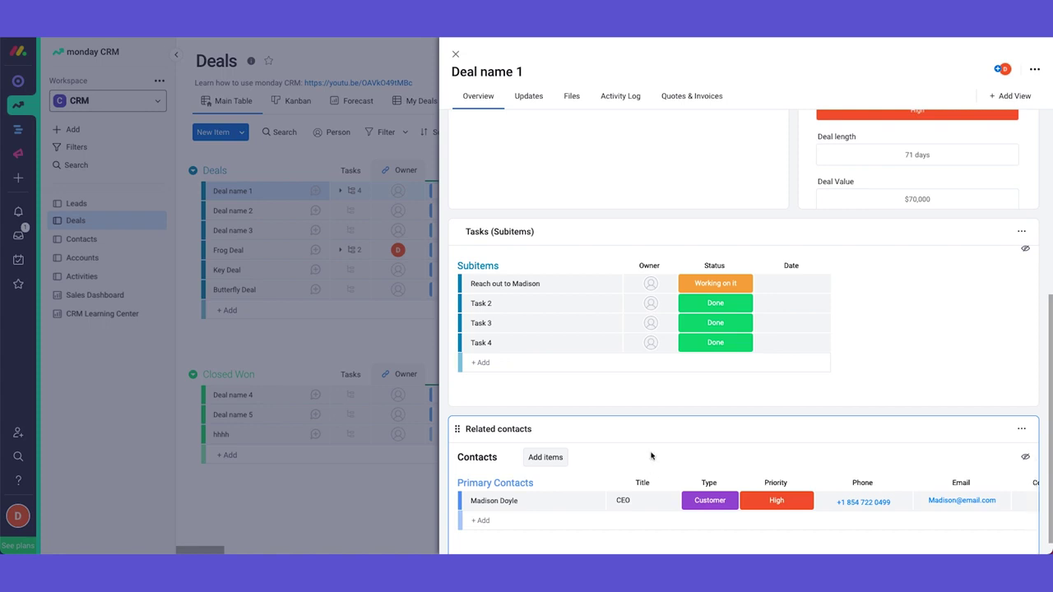
scroll(372, 188, right, 3)
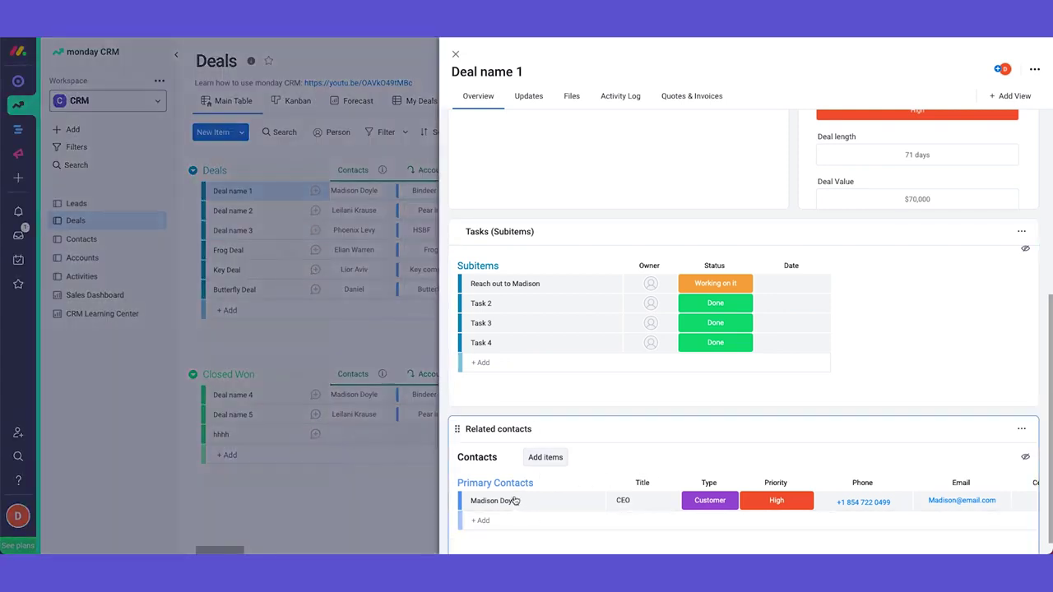
scroll(776, 509, right, 2)
scroll(775, 509, left, 2)
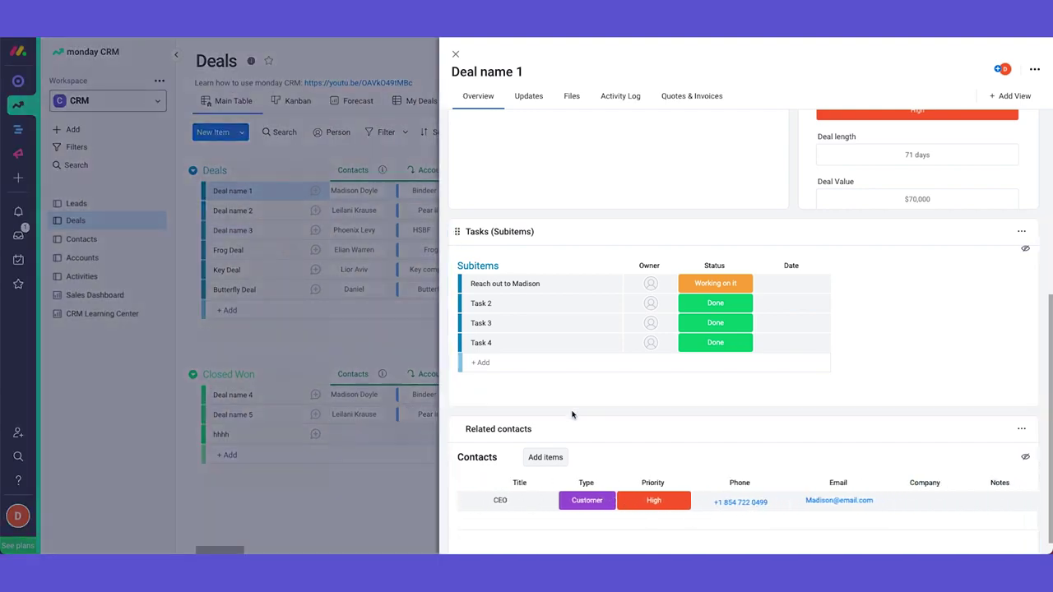
scroll(571, 414, up, 5)
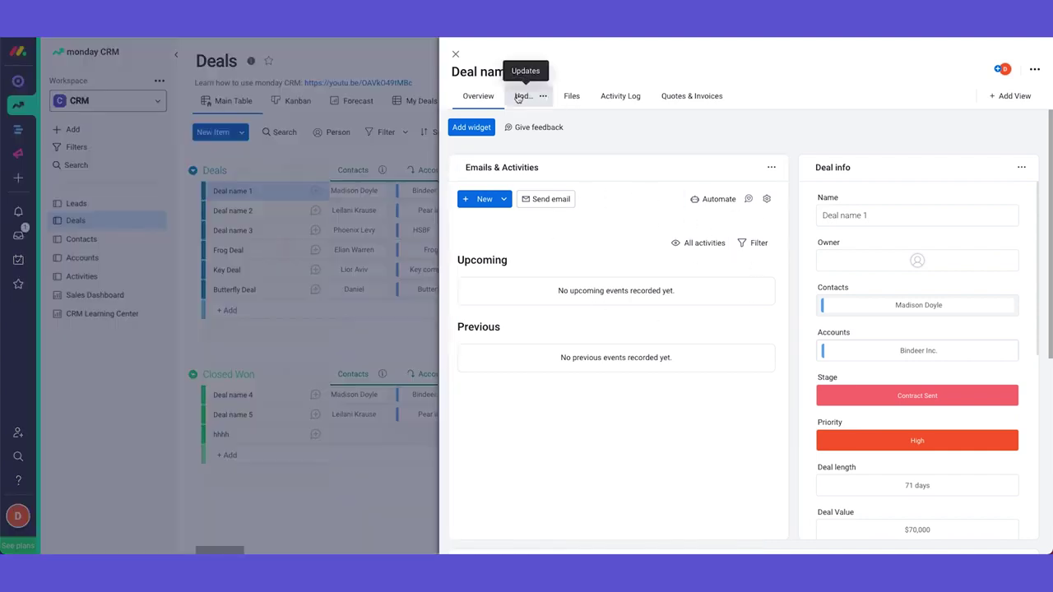
Post an update mentioning a teammate: 'can you please LMW whts going on with this client?'.
click(524, 97)
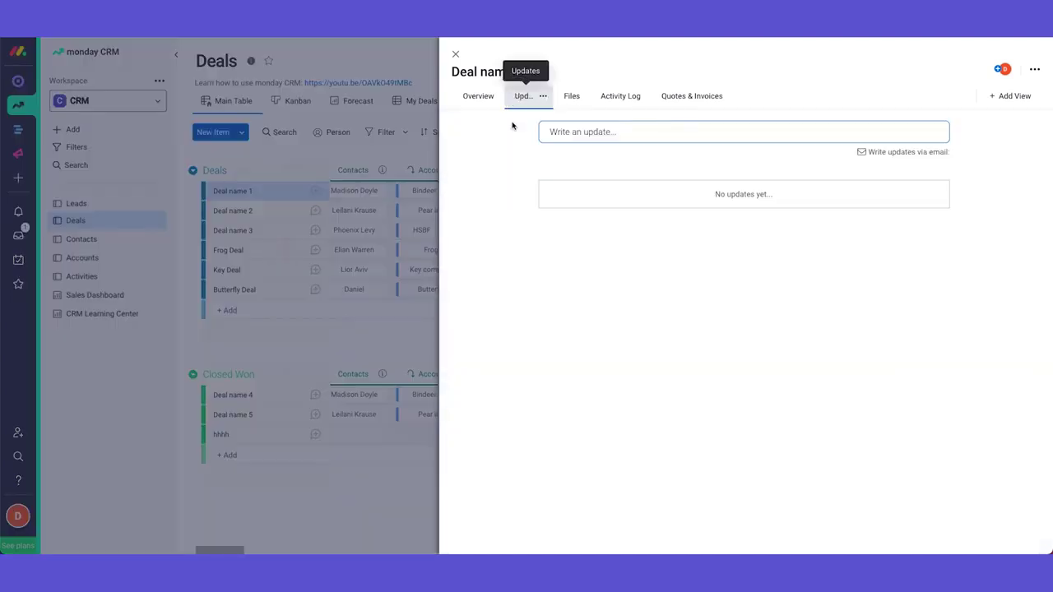
click(561, 134)
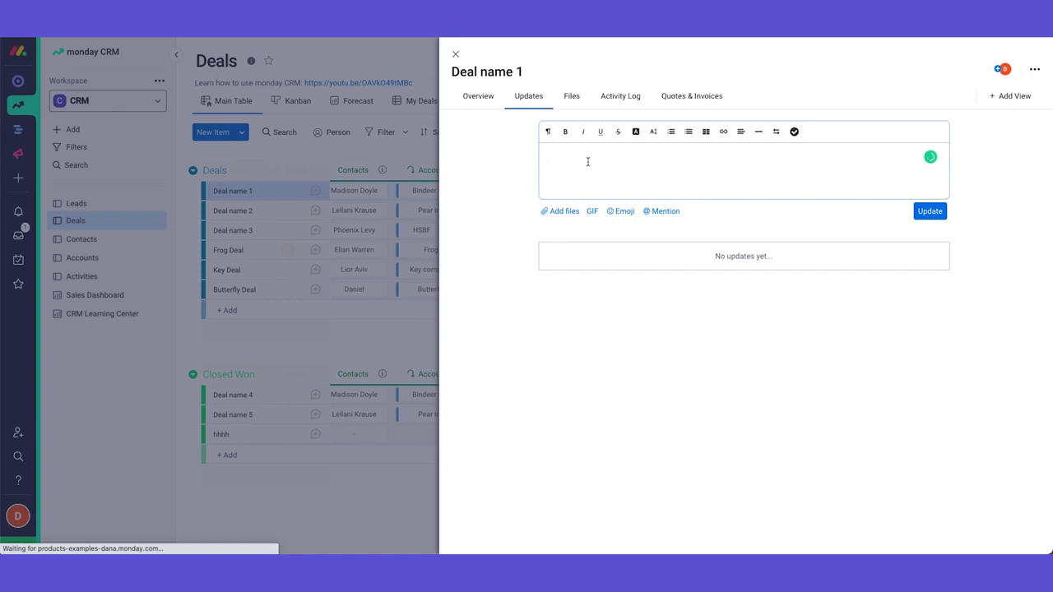
text(@)
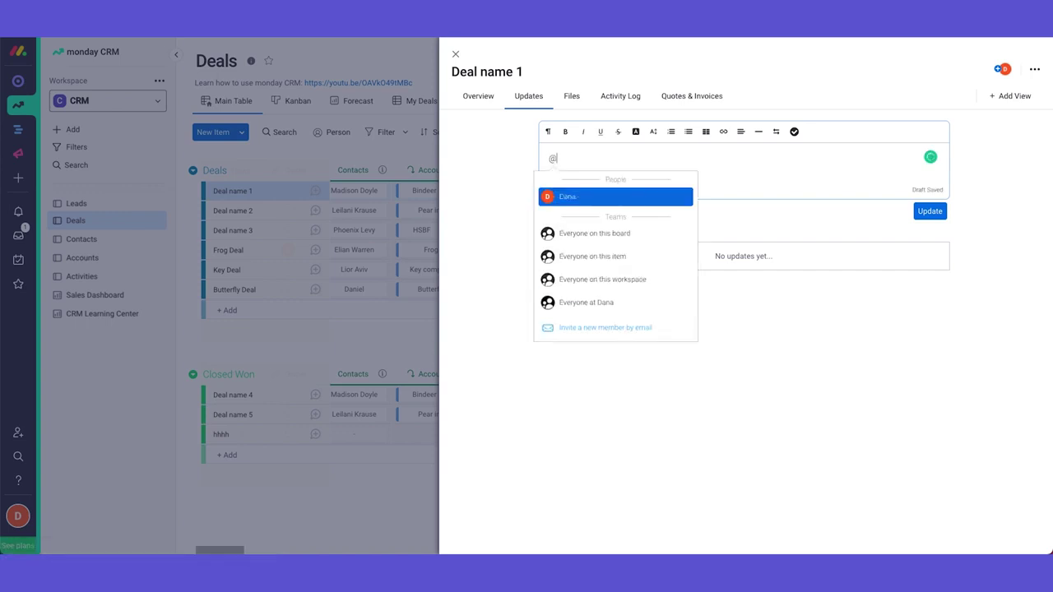
text(jess)
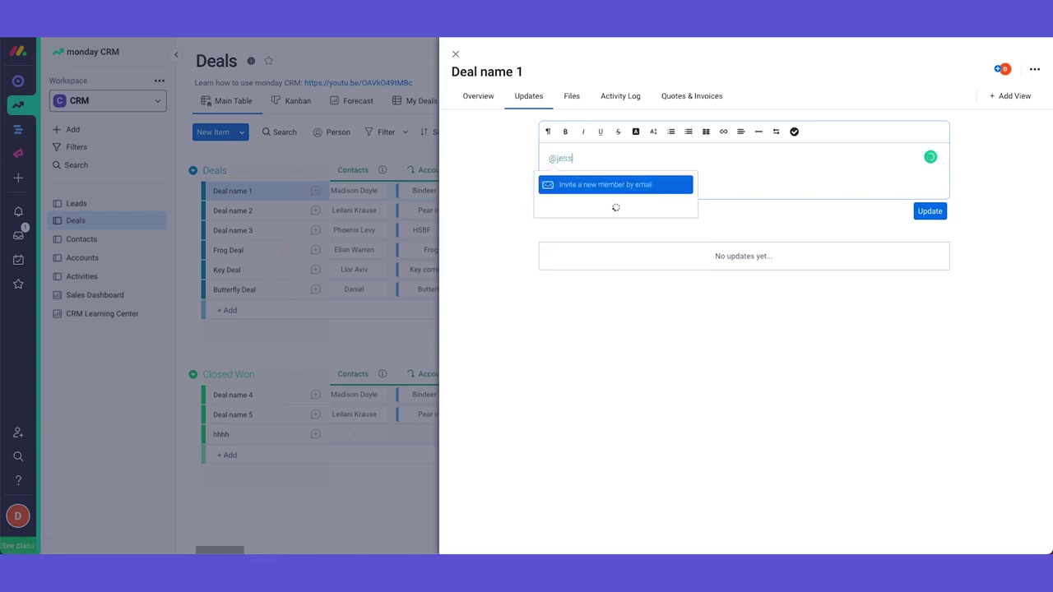
key(BackSpace)
key(BackSpace)
key(BackSpace)
text(dana)
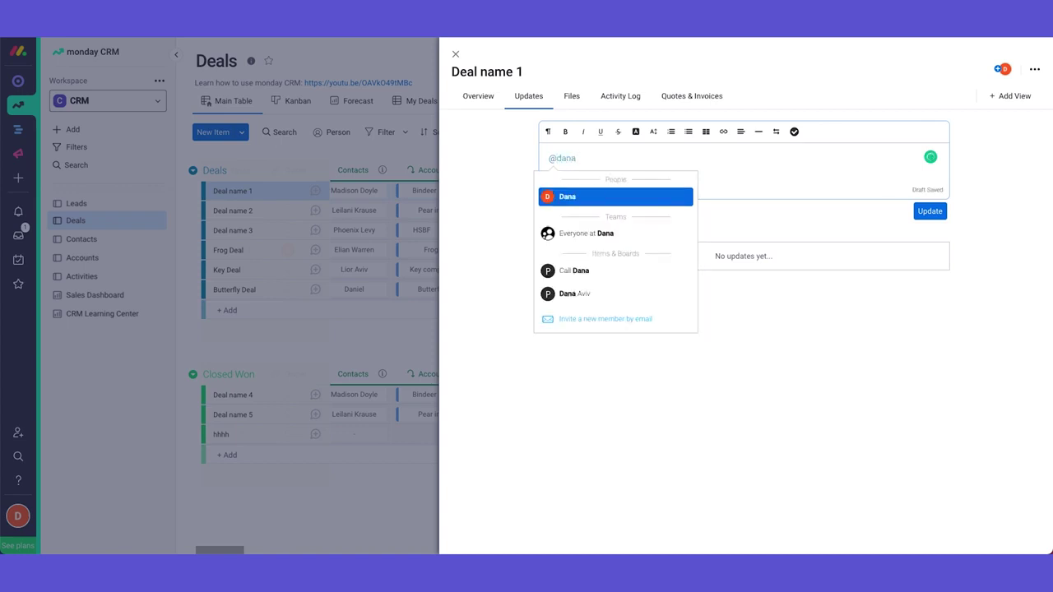
key(Return)
text(can you)
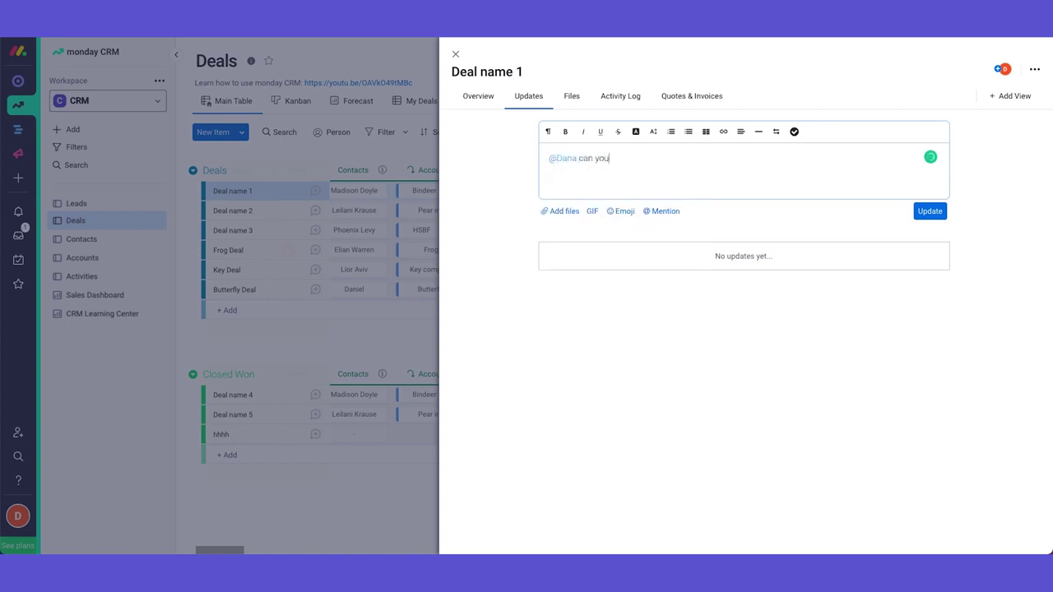
text( please LMW whts going on wit)
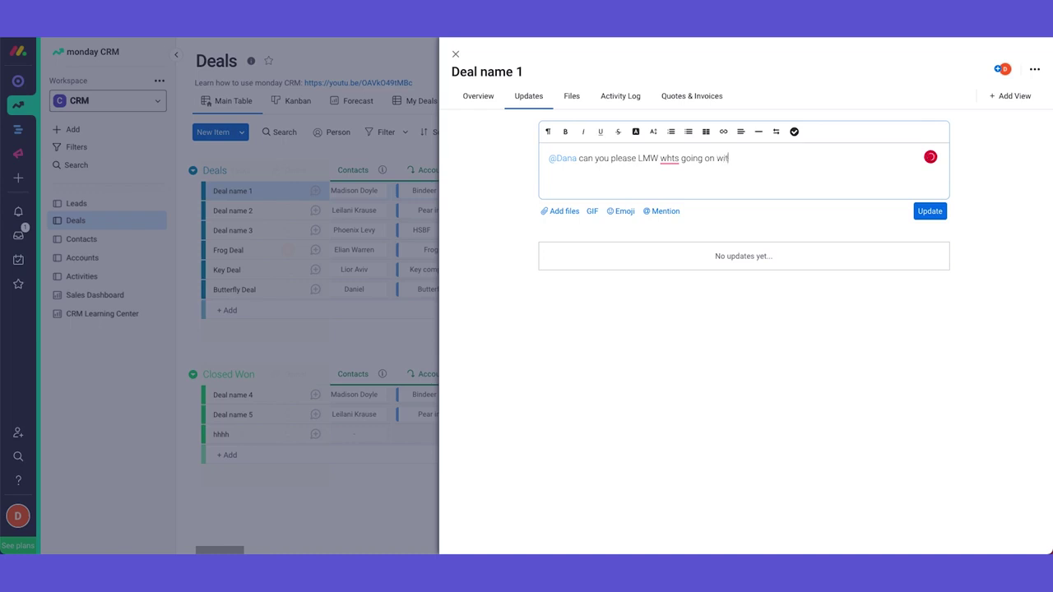
text(h this client?)
click(929, 211)
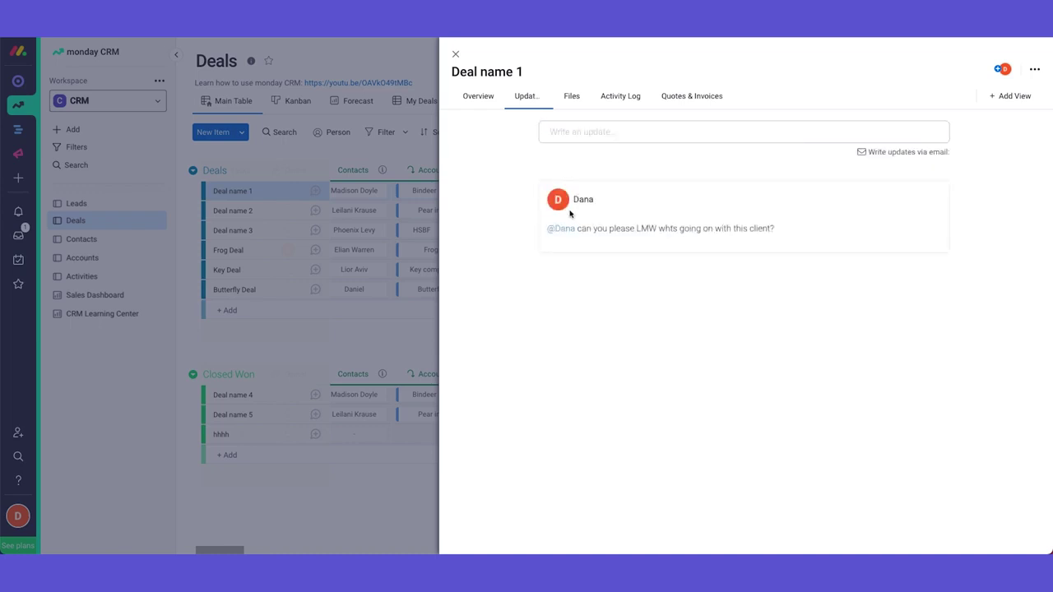
Start a reply, look at the Add files sources, then view the deal's empty Files tab.
click(799, 282)
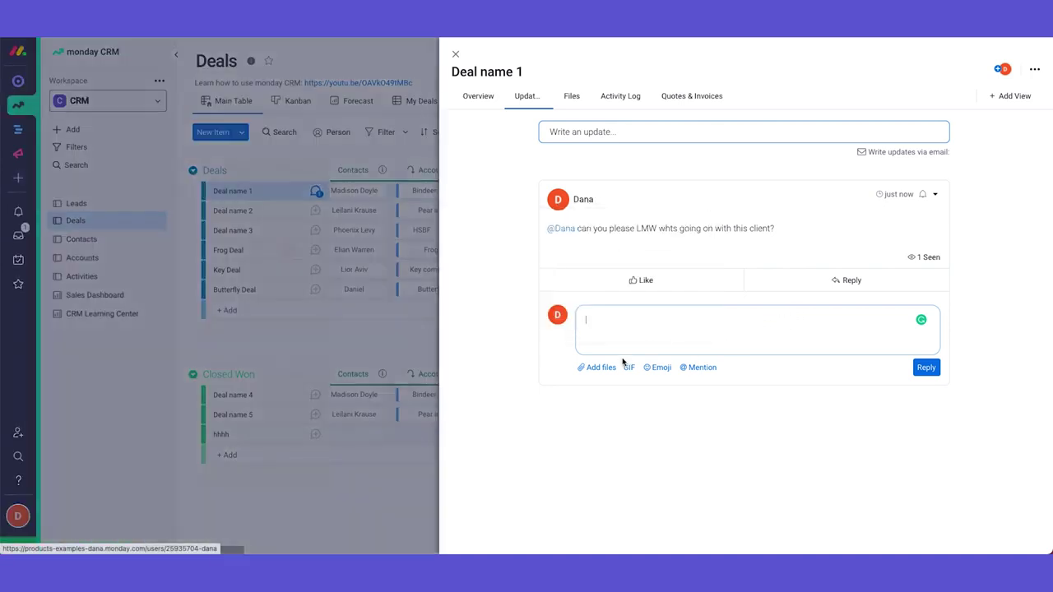
click(609, 369)
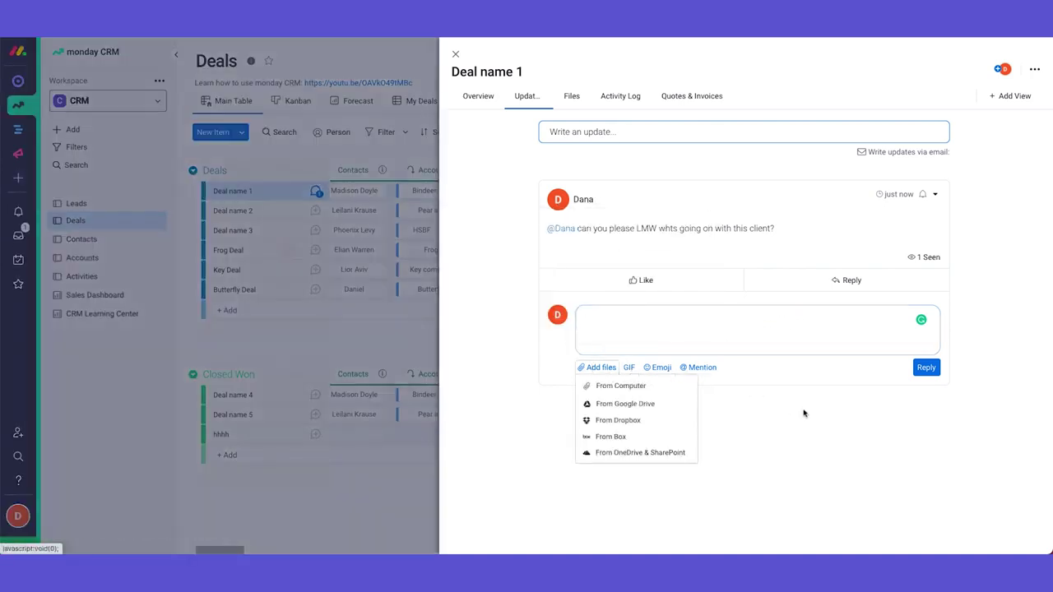
click(568, 97)
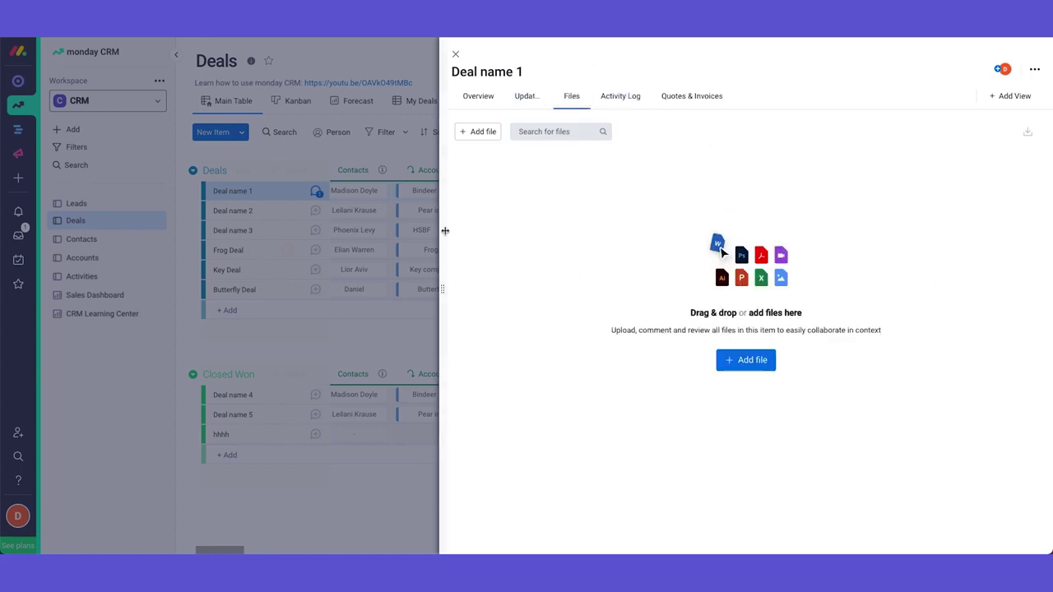
Add a Files column to the Deals board, then widen the Deal name 1 panel again.
drag(442, 230, 741, 230)
scroll(475, 211, right, 10)
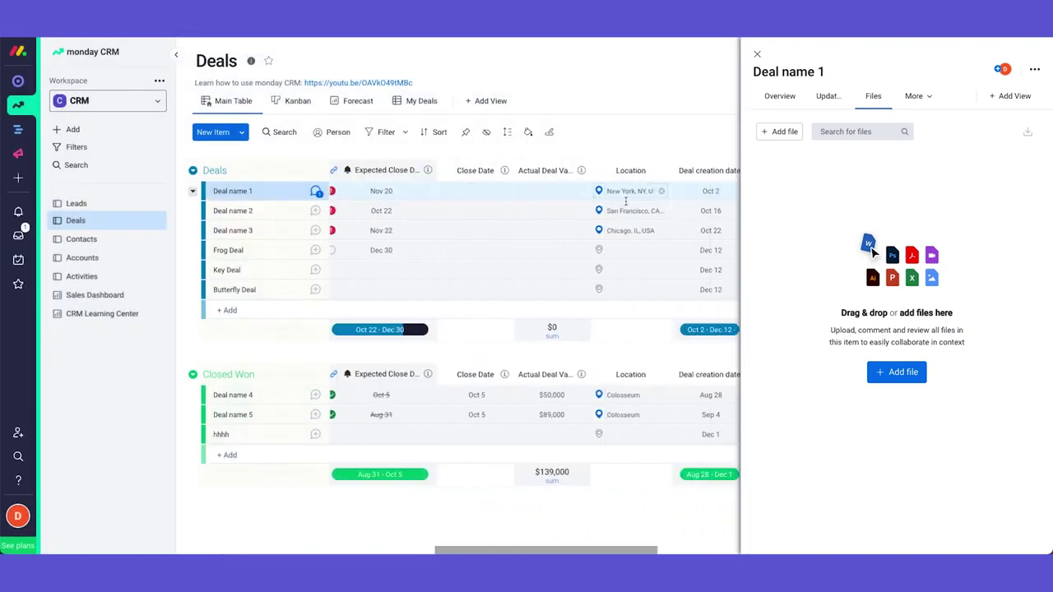
click(713, 173)
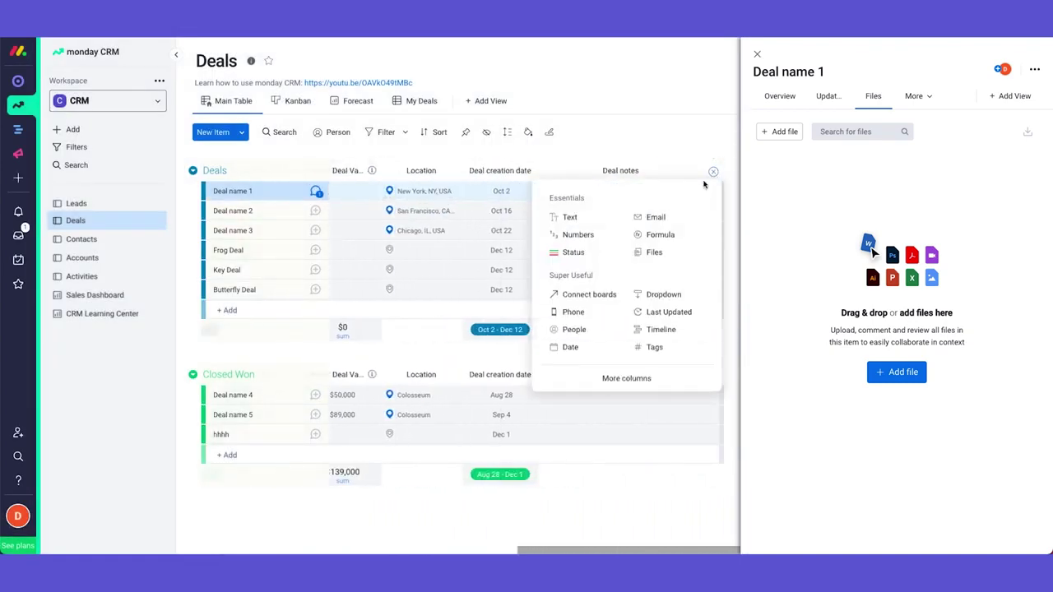
click(658, 251)
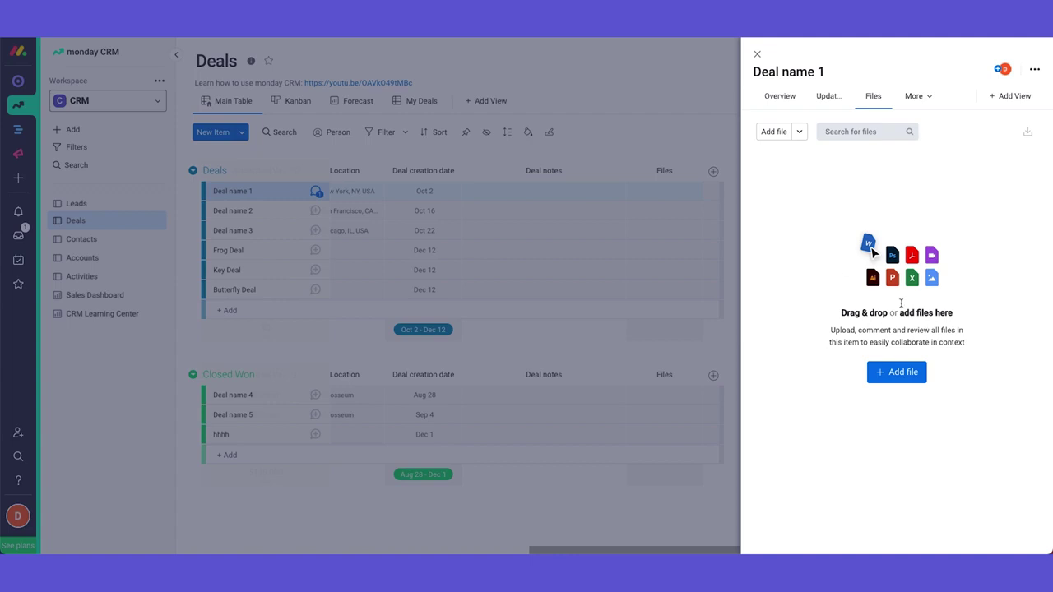
drag(748, 136, 433, 140)
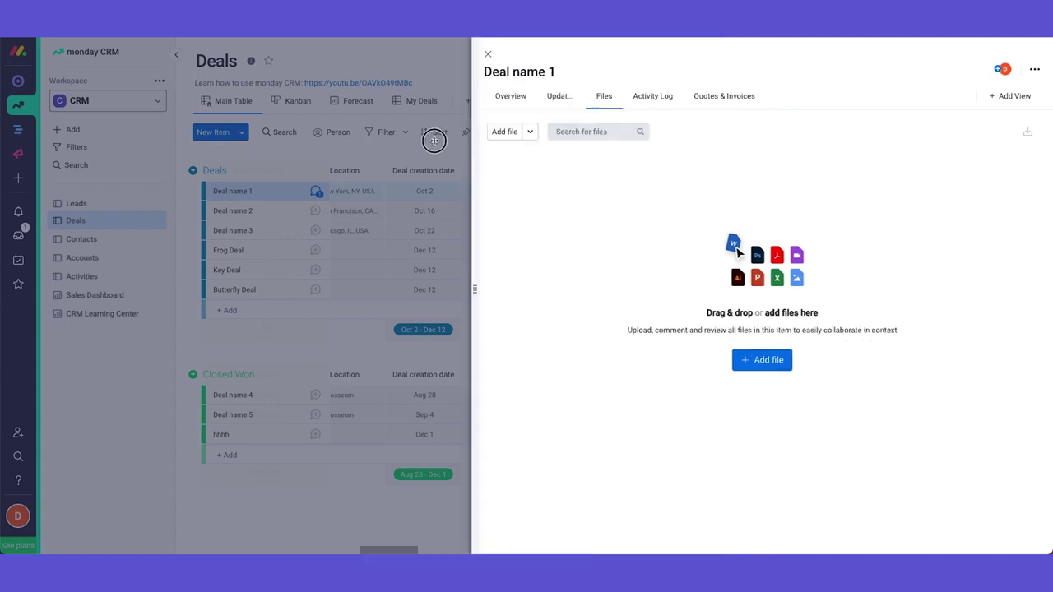
Review the deal's Activity Log, then look through its Quotes & Invoices form dated 11/12/2021.
click(616, 95)
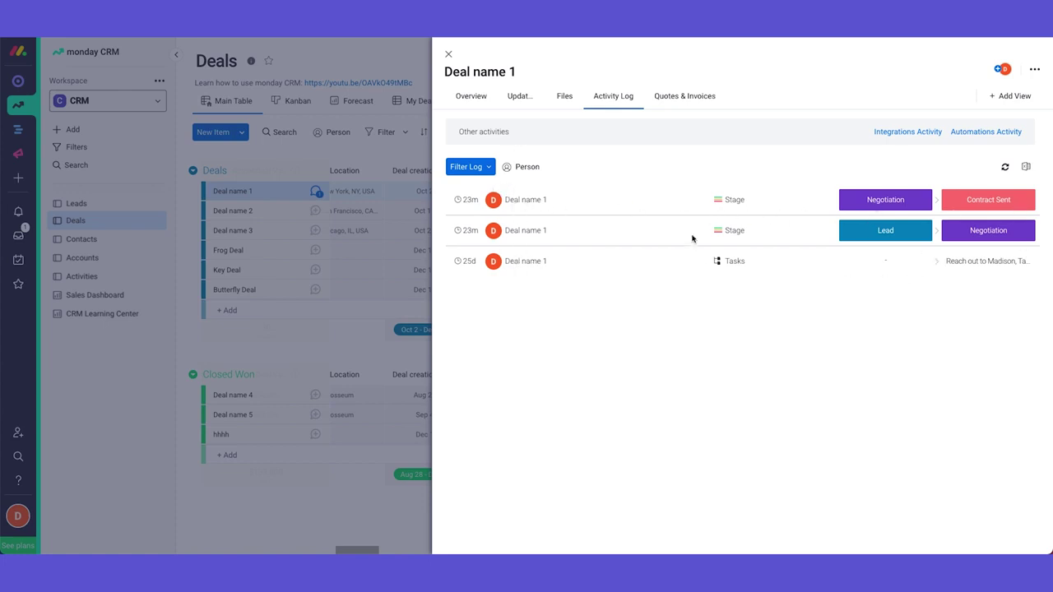
click(676, 98)
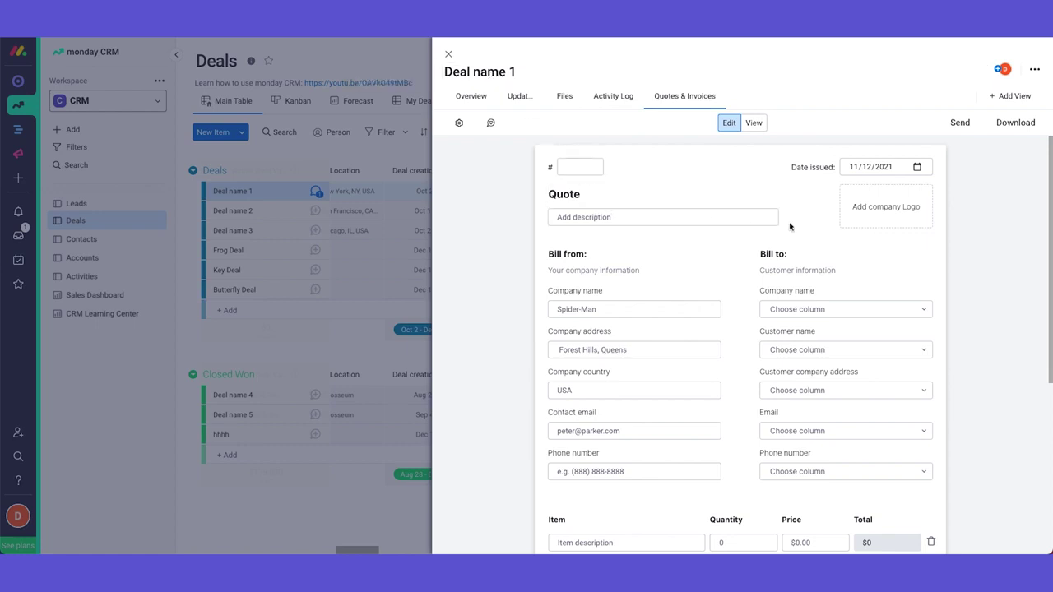
scroll(684, 287, down, 5)
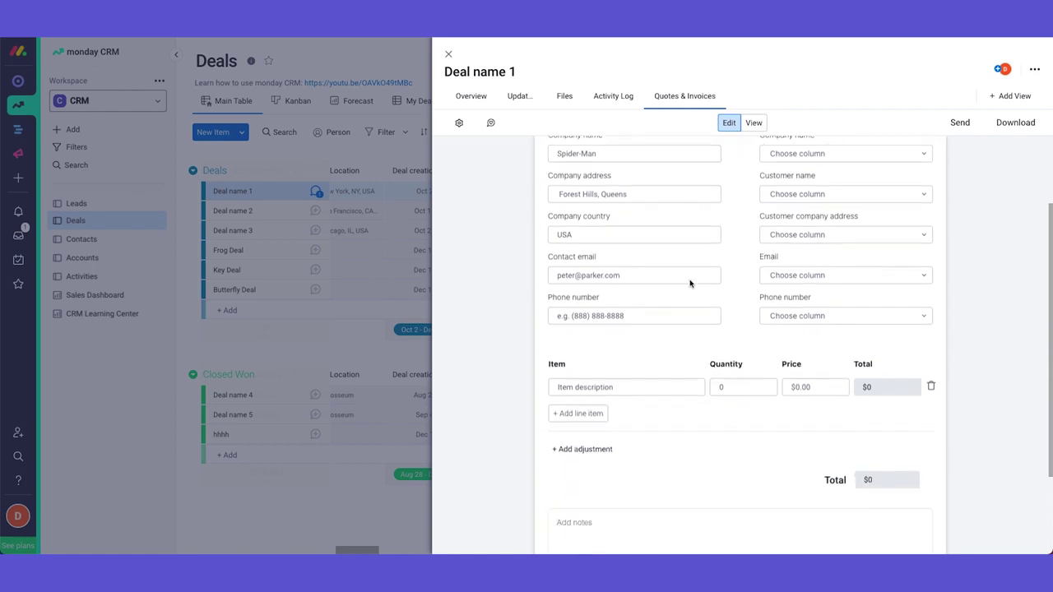
scroll(688, 282, up, 5)
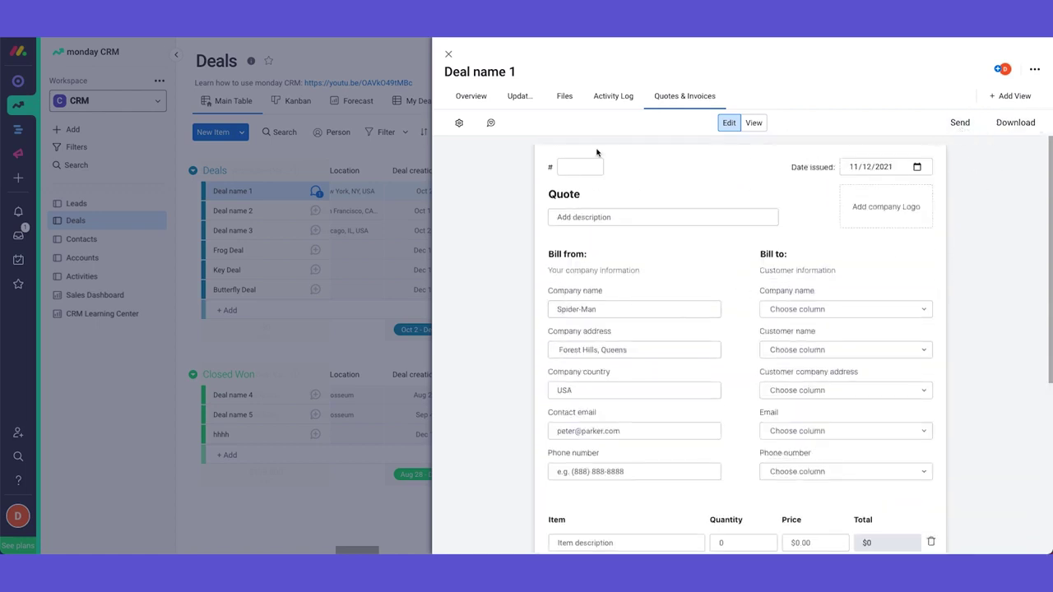
scroll(533, 280, down, 2)
scroll(534, 279, down, 3)
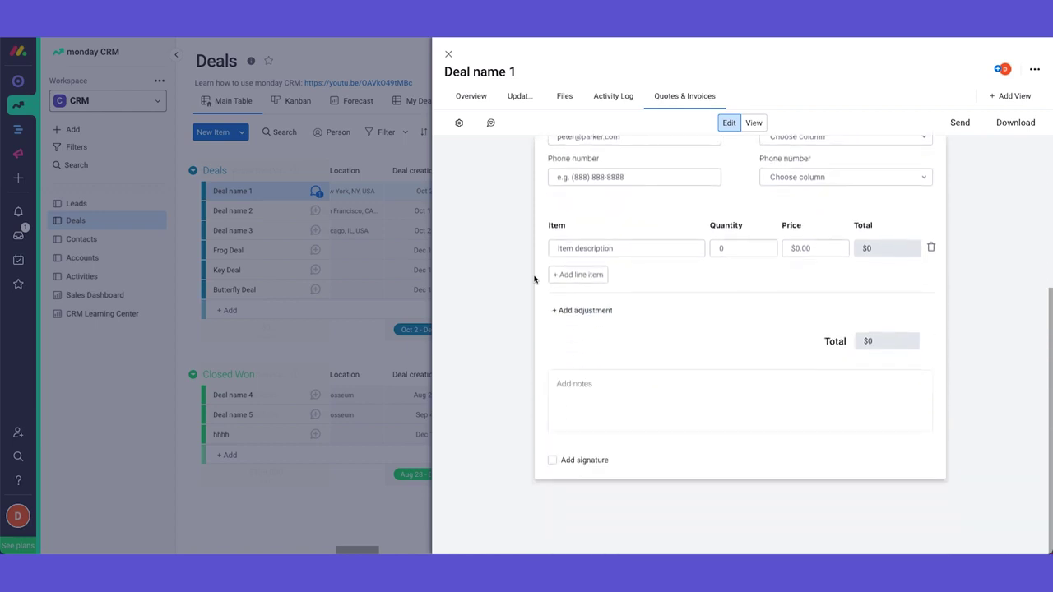
scroll(535, 279, up, 5)
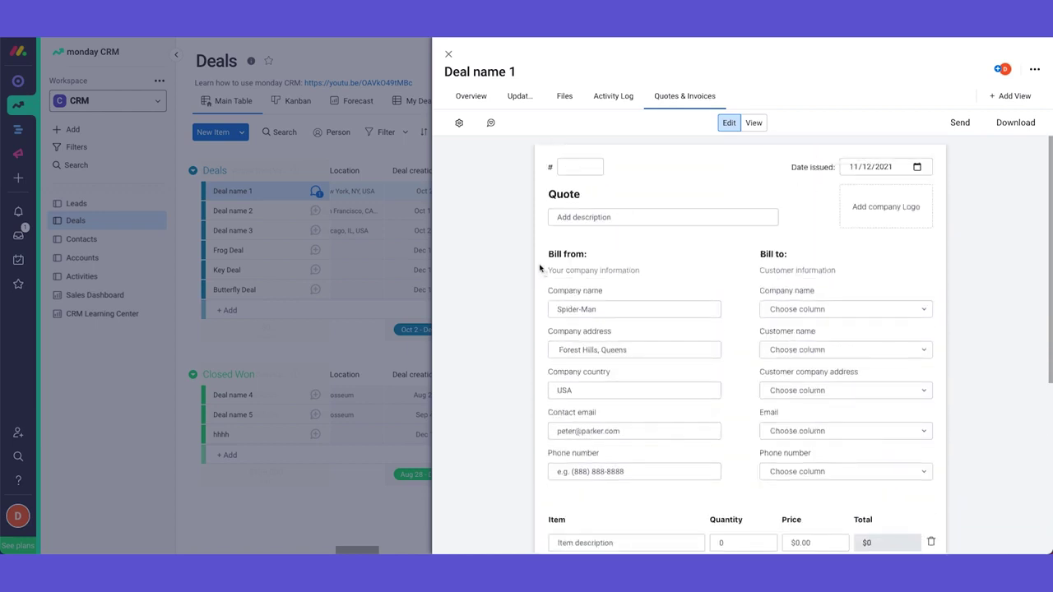
Back on the widened Overview, try Send email, pick Gmail, then back out of connecting.
click(469, 96)
drag(434, 167, 332, 171)
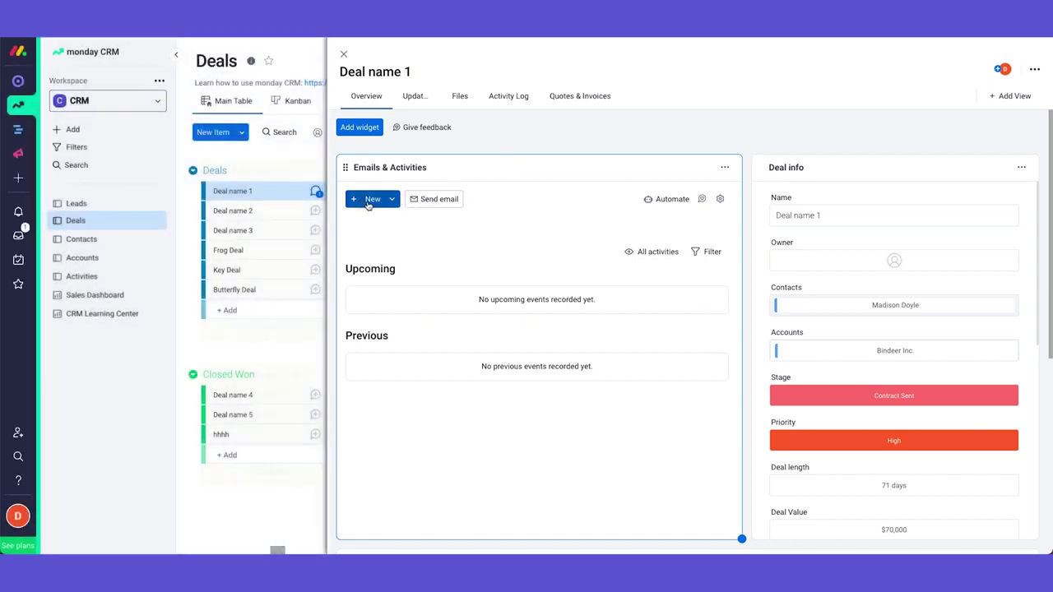
click(436, 203)
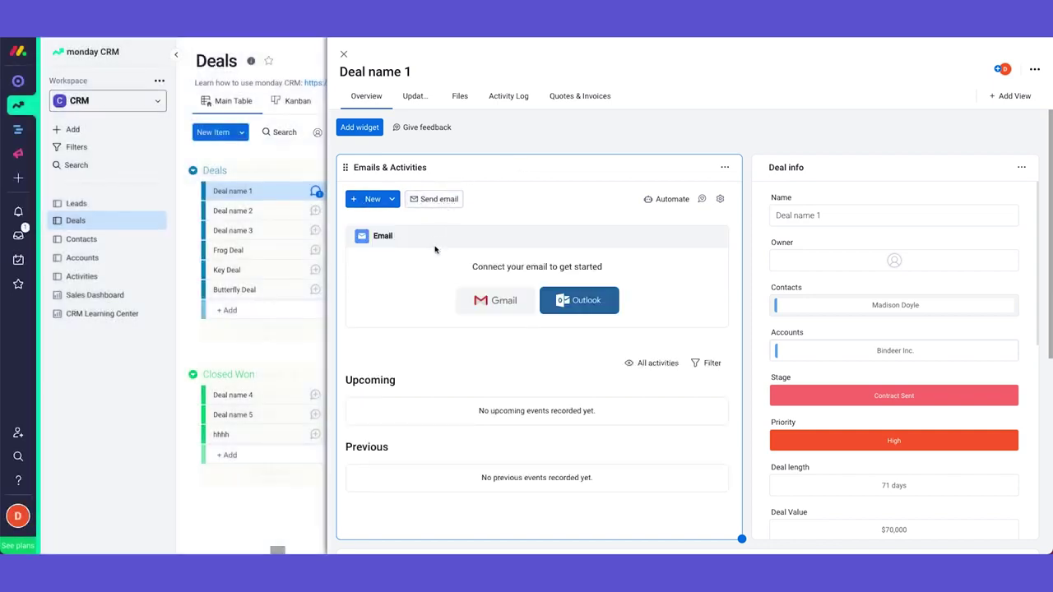
click(519, 309)
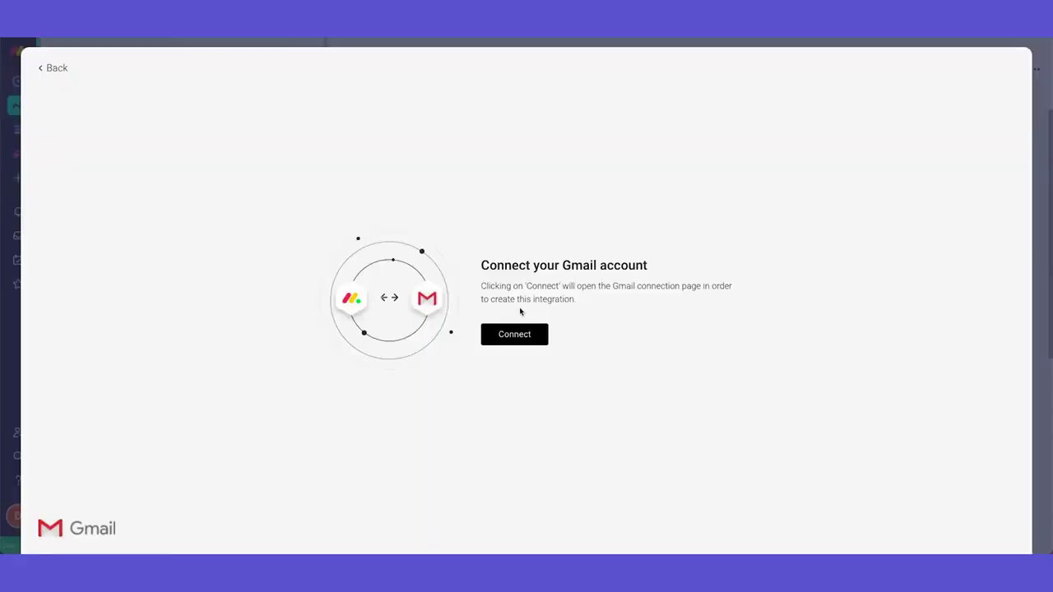
click(370, 45)
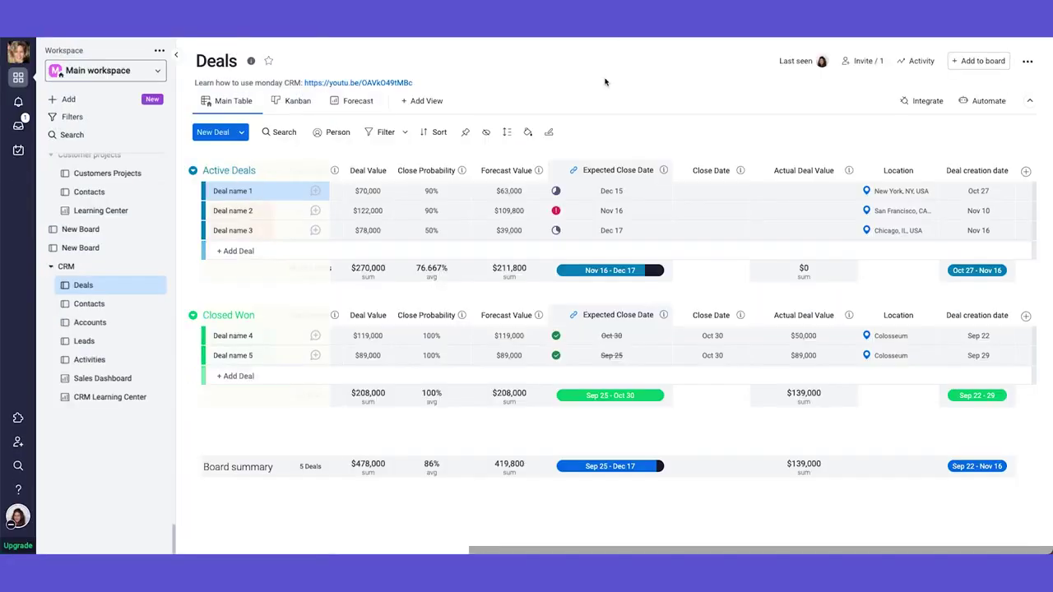
Open Deal name 1 again and start a new email draft from its card.
click(301, 191)
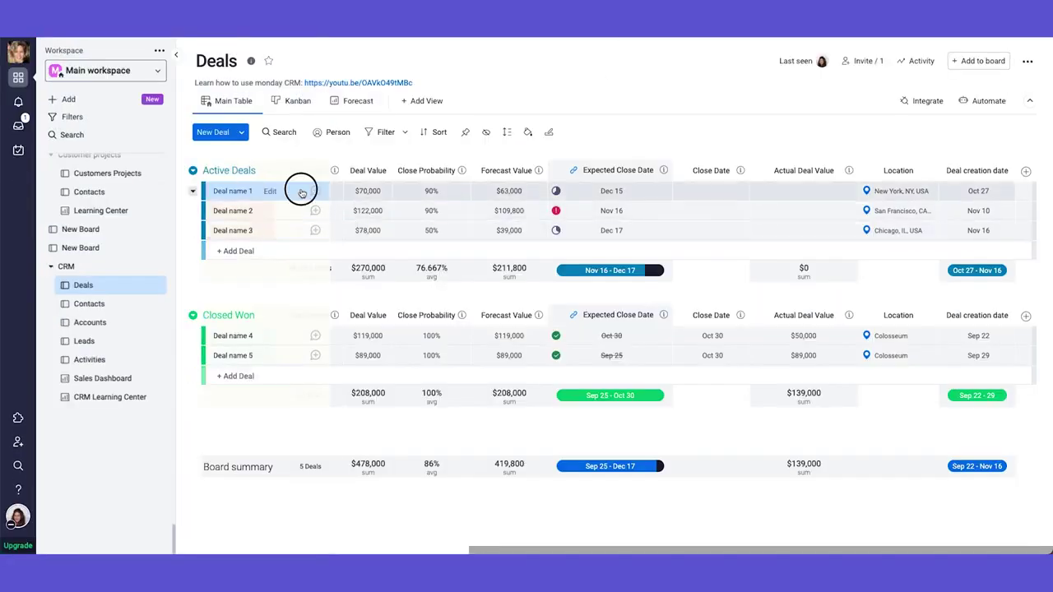
click(698, 248)
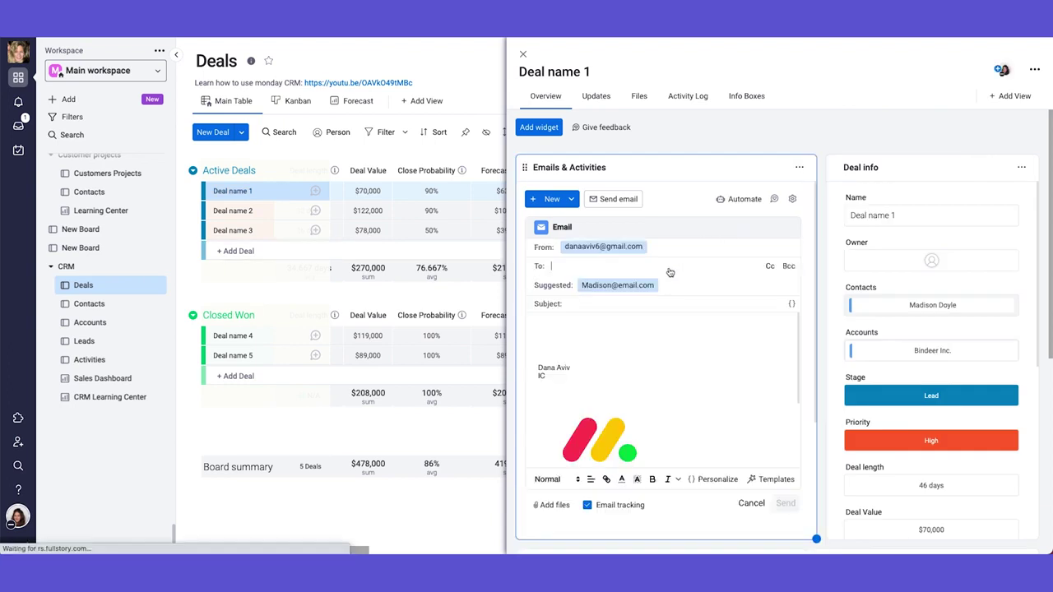
click(607, 200)
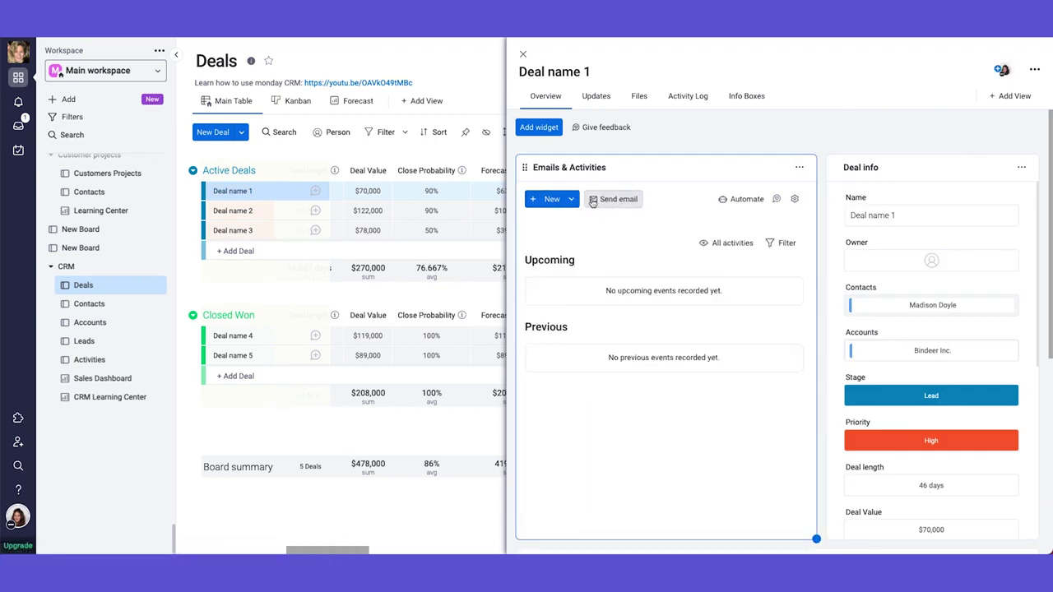
click(609, 199)
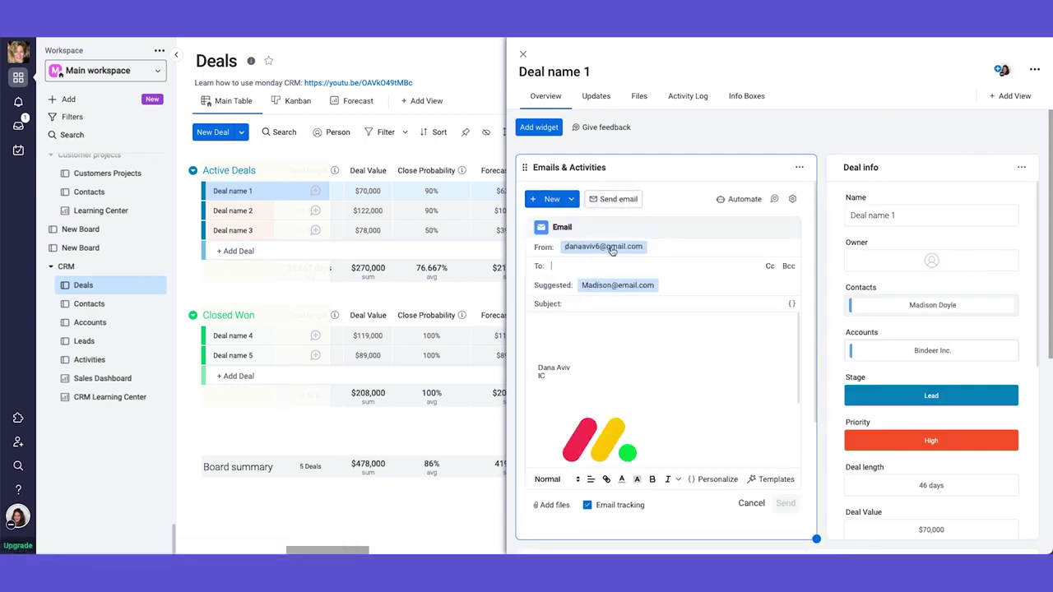
scroll(460, 211, right, 5)
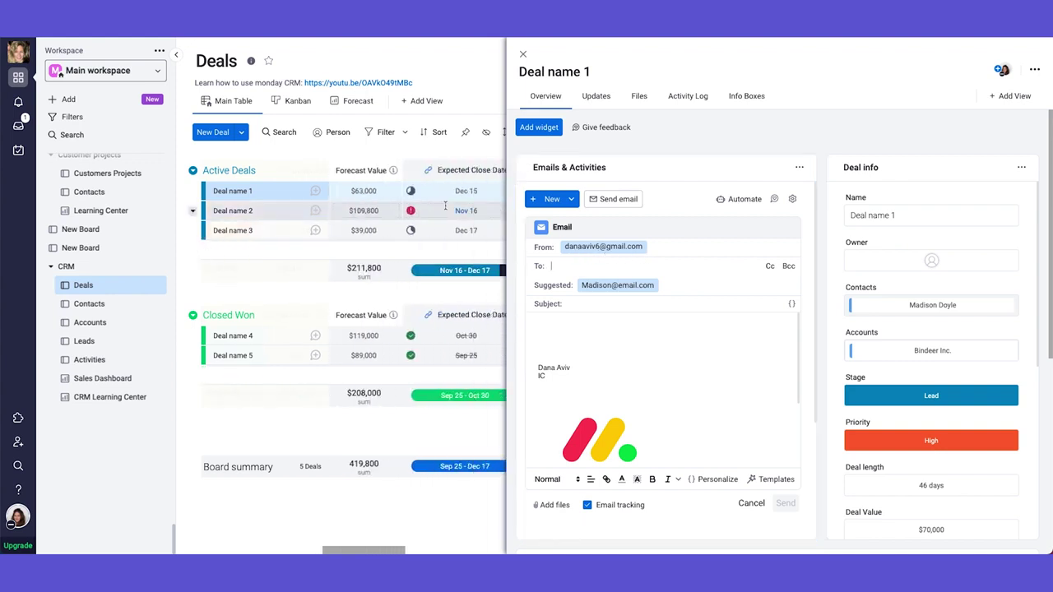
scroll(430, 206, right, 3)
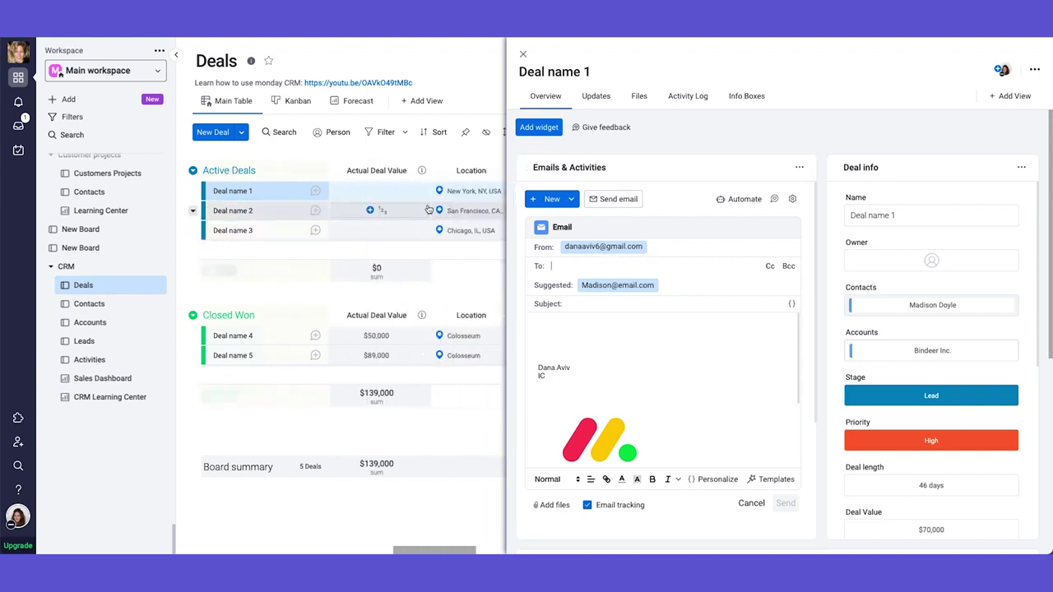
scroll(429, 206, left, 3)
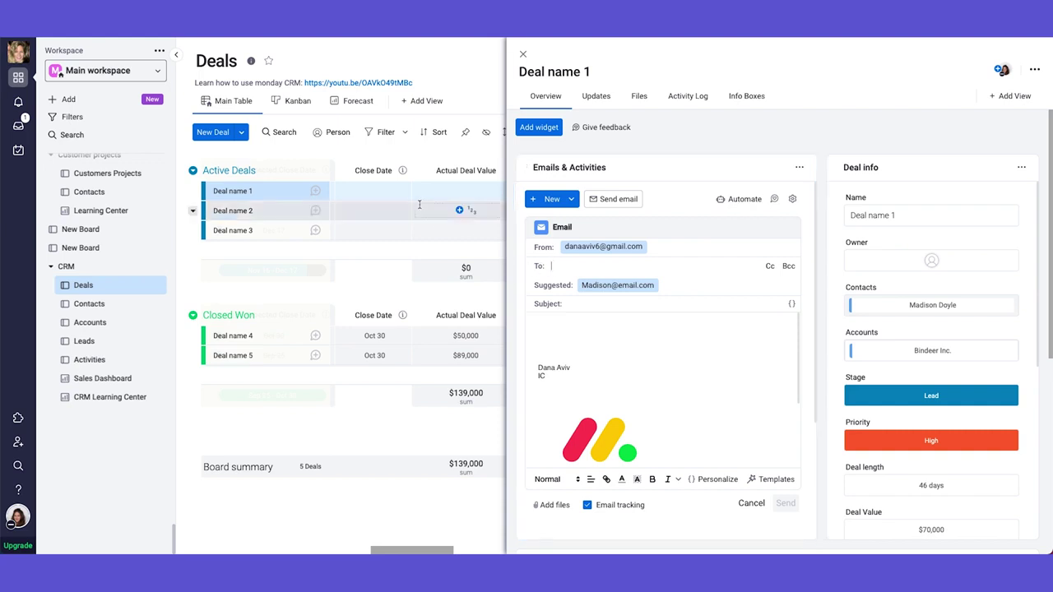
scroll(418, 211, left, 5)
scroll(418, 211, left, 3)
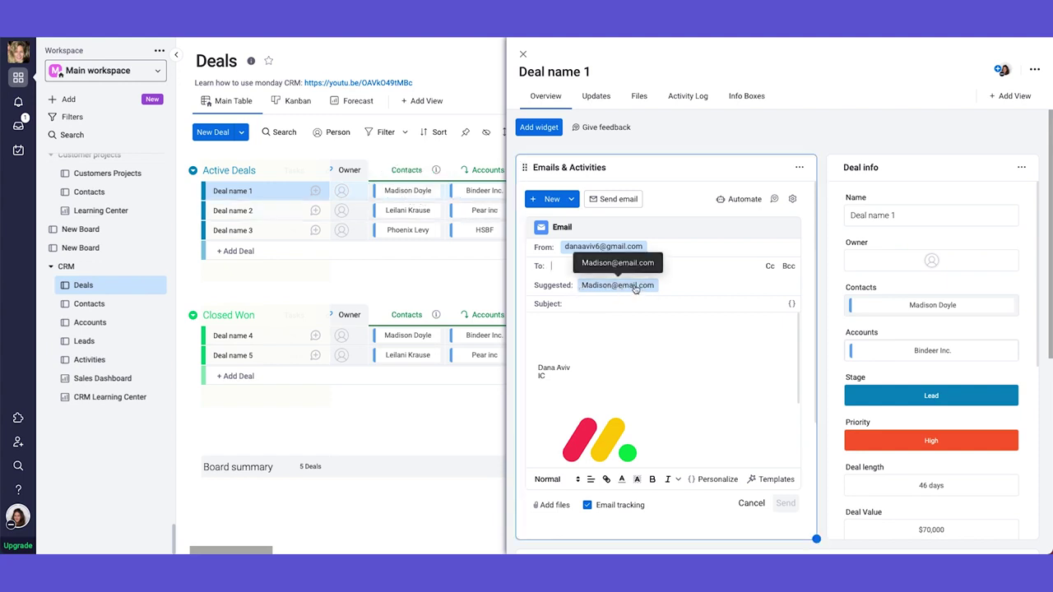
Add the suggested contact and a second address as recipients, plus Cc and Bcc lines.
click(605, 286)
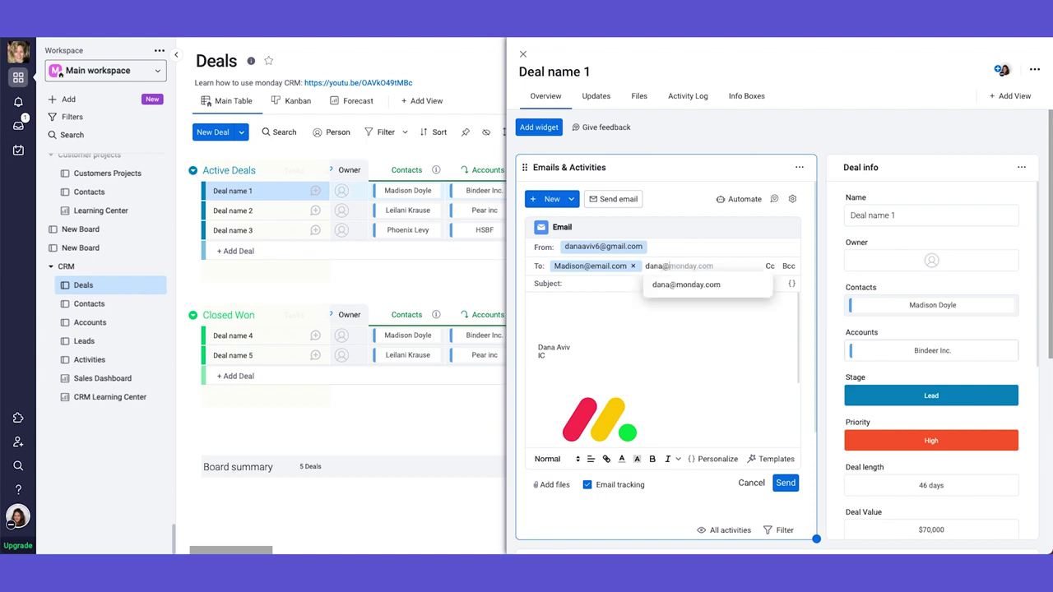
text(email.co)
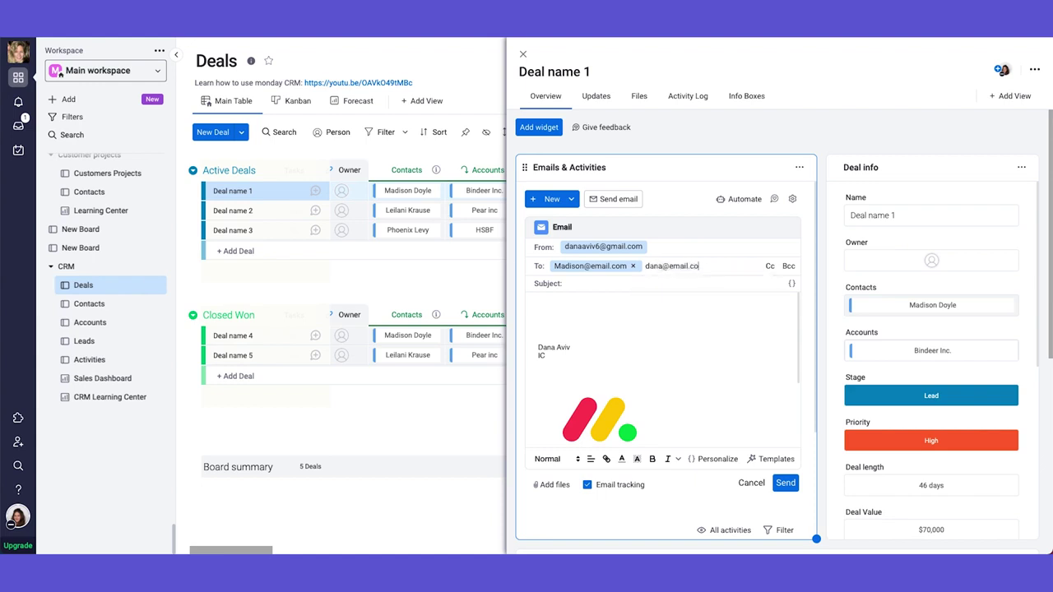
text(m)
key(Return)
click(770, 266)
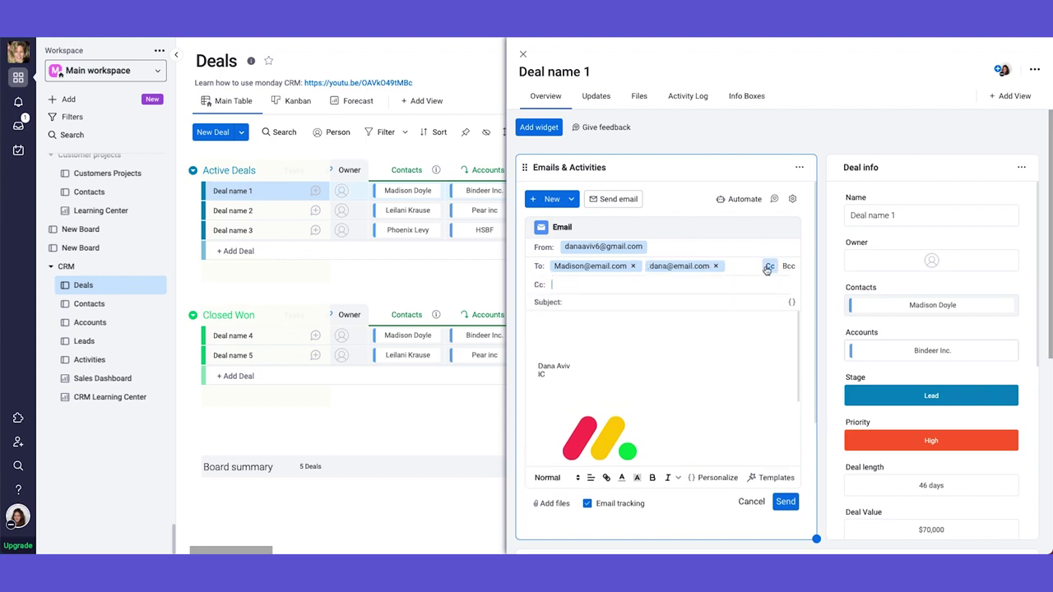
click(788, 266)
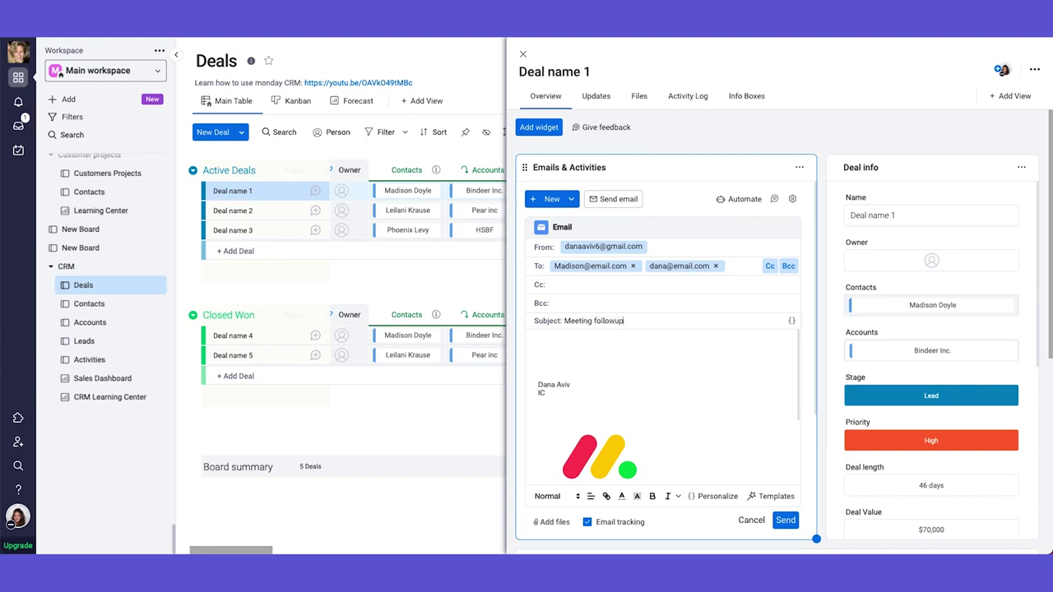
Insert the Item Name field into the subject, making it 'Meeting followup - {pulse.name}'.
click(792, 321)
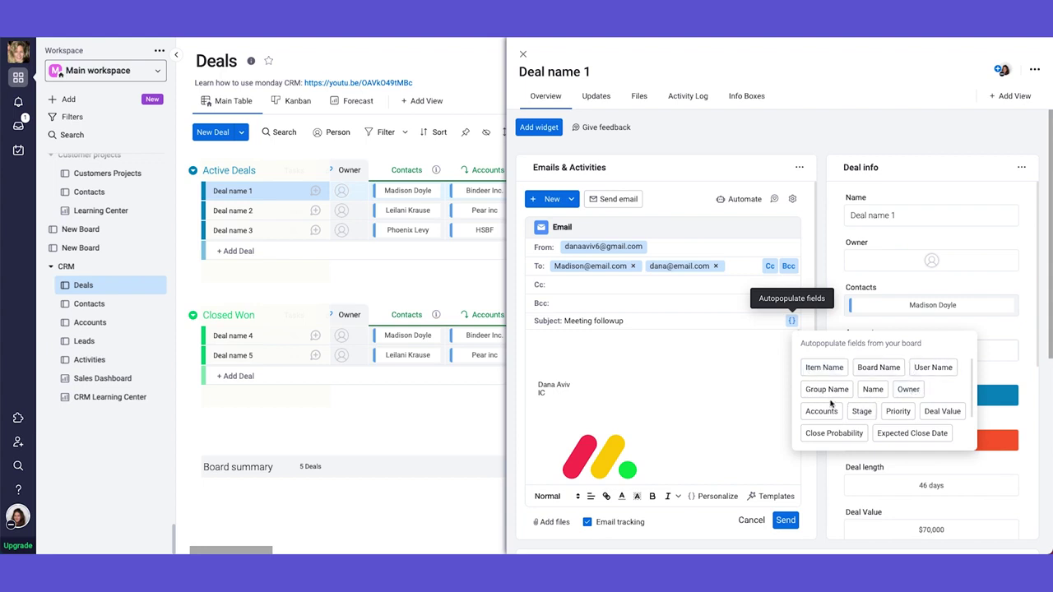
click(623, 320)
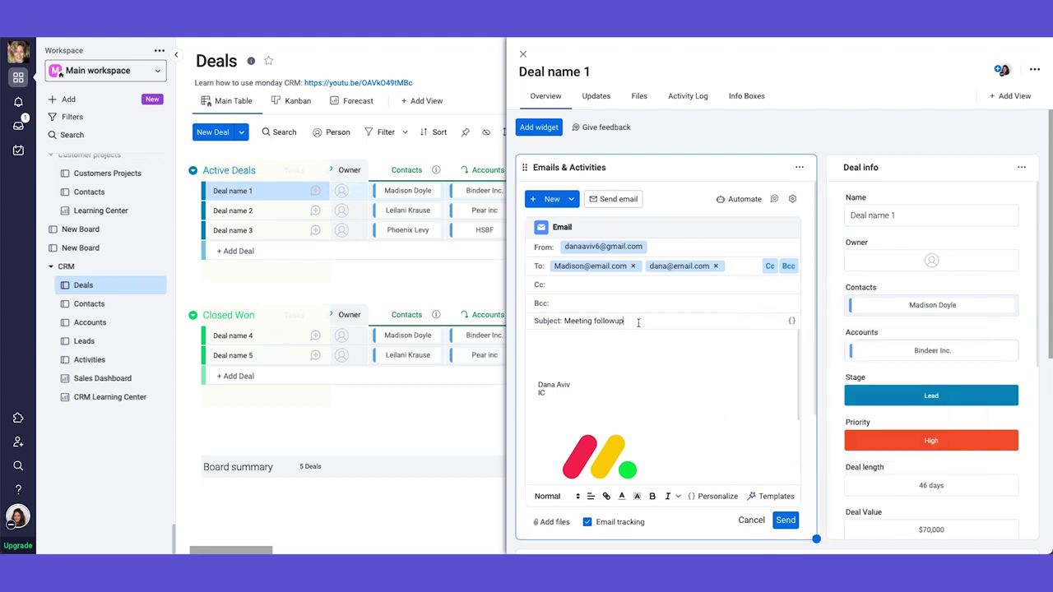
click(792, 321)
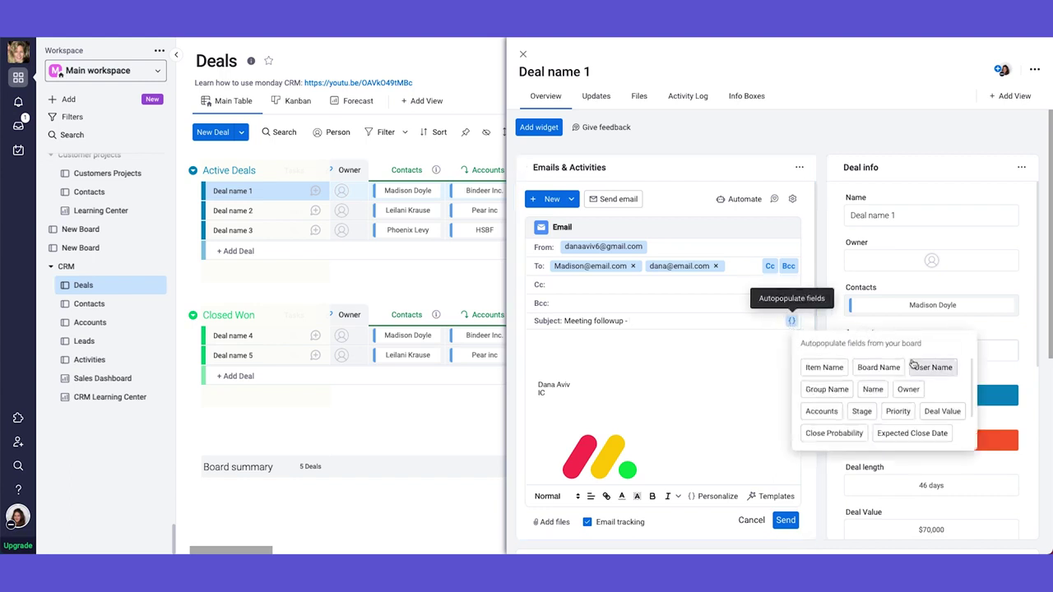
click(824, 367)
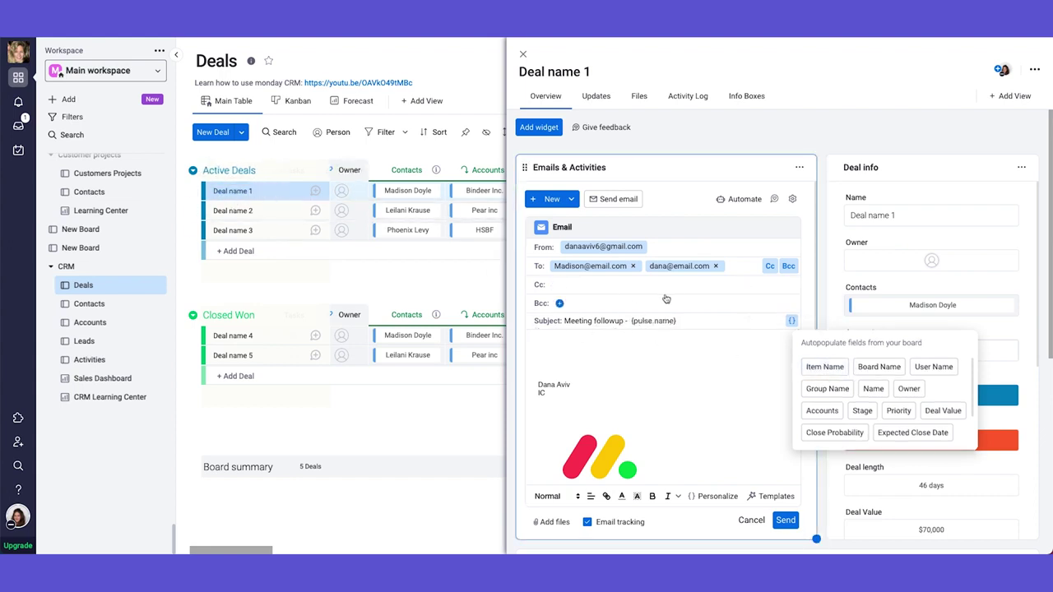
Rename the Deal name 1 item to 'Frog Deal' in the Main Table.
click(268, 191)
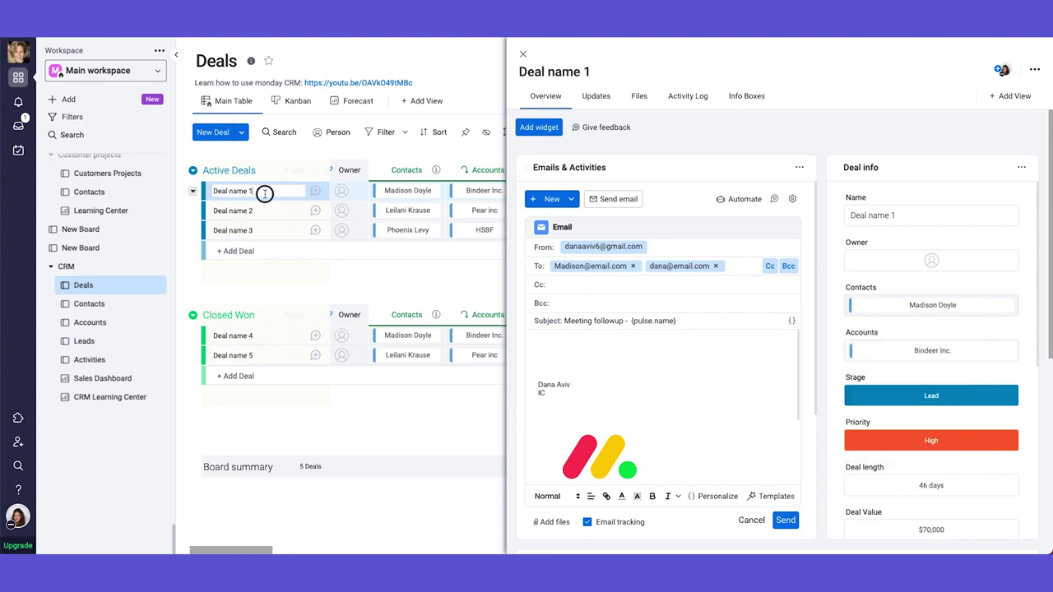
text(Frog Deal)
key(Return)
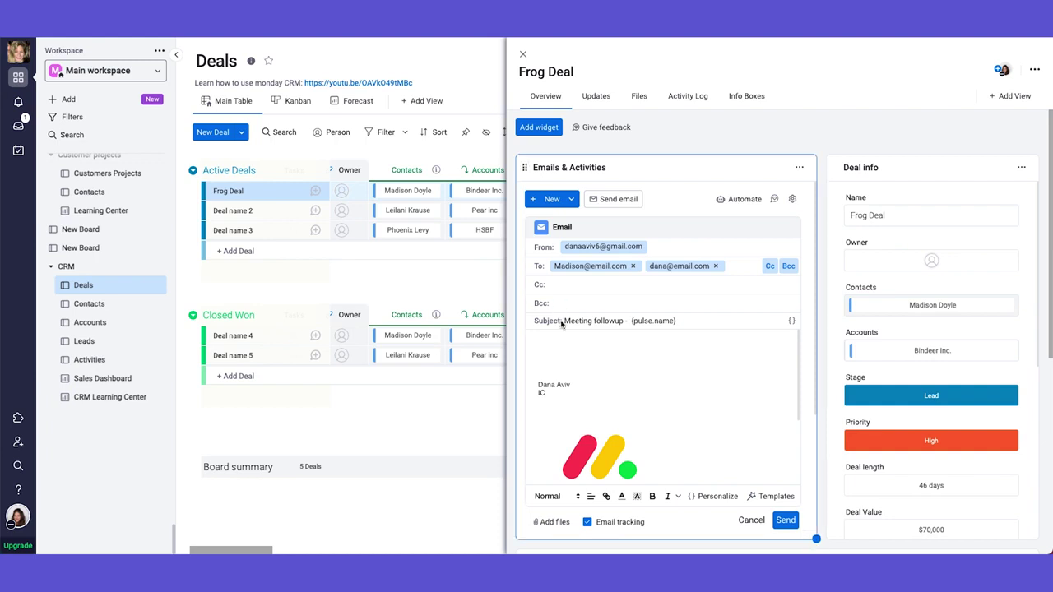
click(641, 324)
click(690, 323)
scroll(576, 359, down, 1)
Widen the panel and begin the body with 'Hey', inserting then deleting the User Name field.
scroll(576, 359, up, 1)
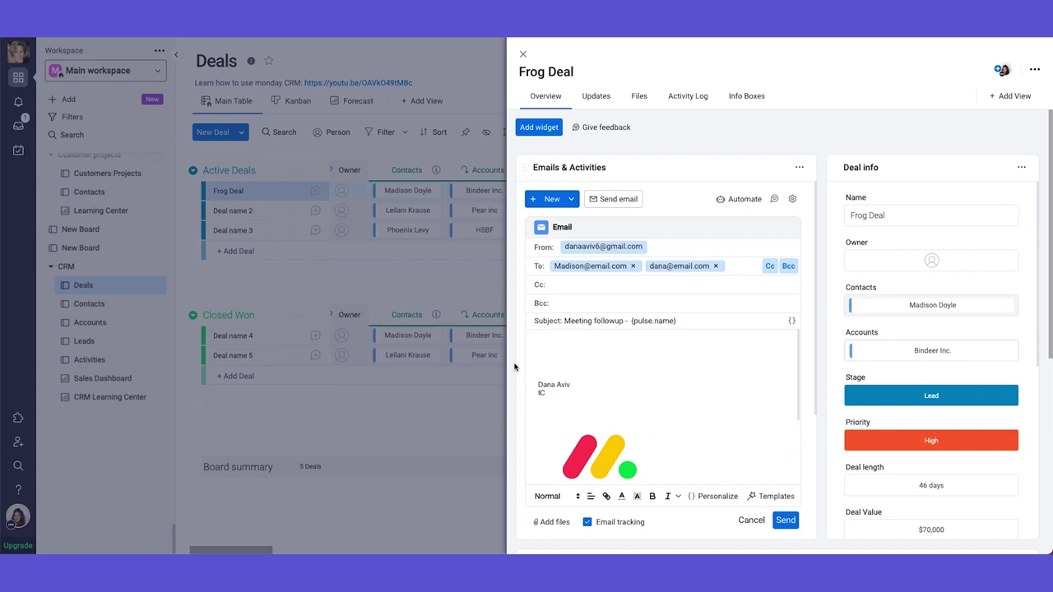
drag(515, 367, 332, 357)
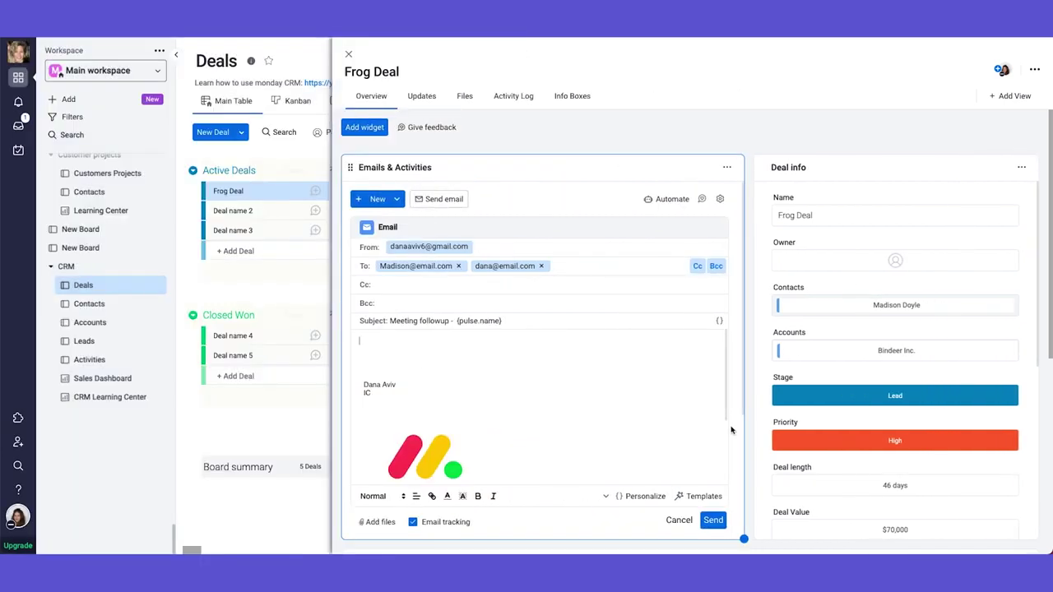
click(640, 496)
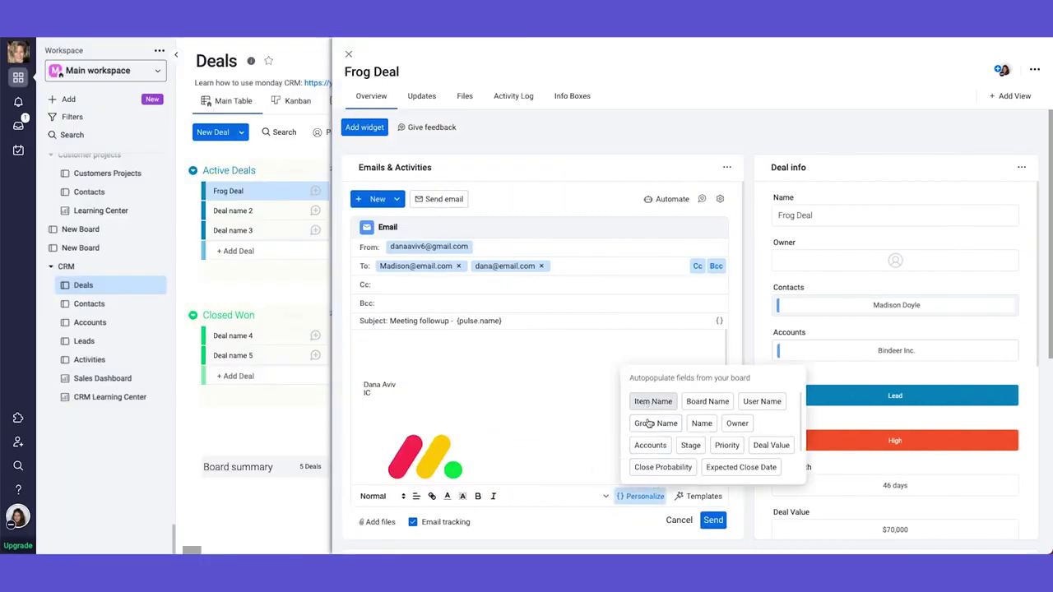
click(424, 347)
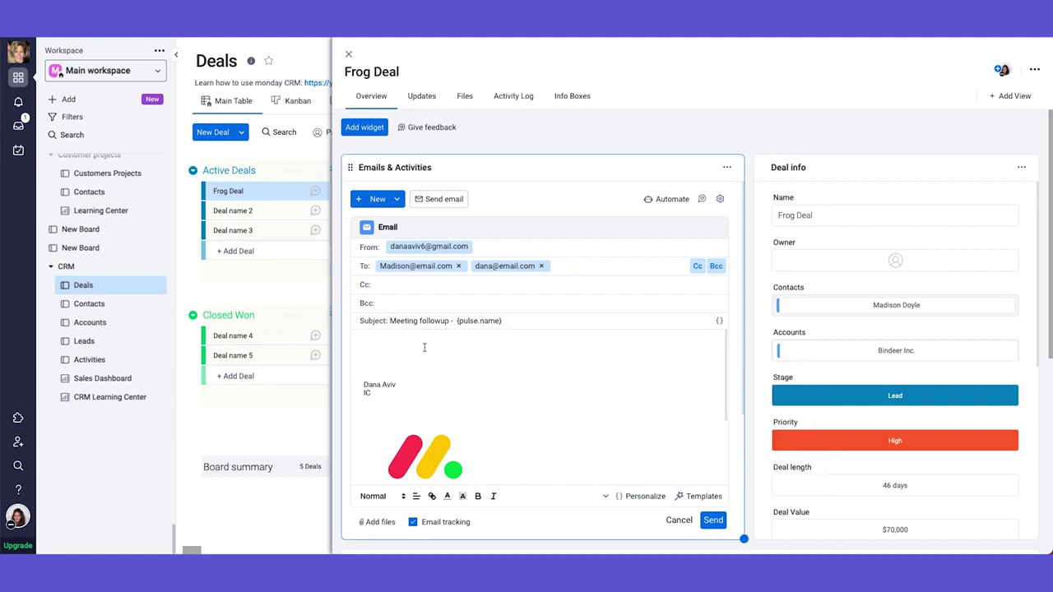
click(645, 494)
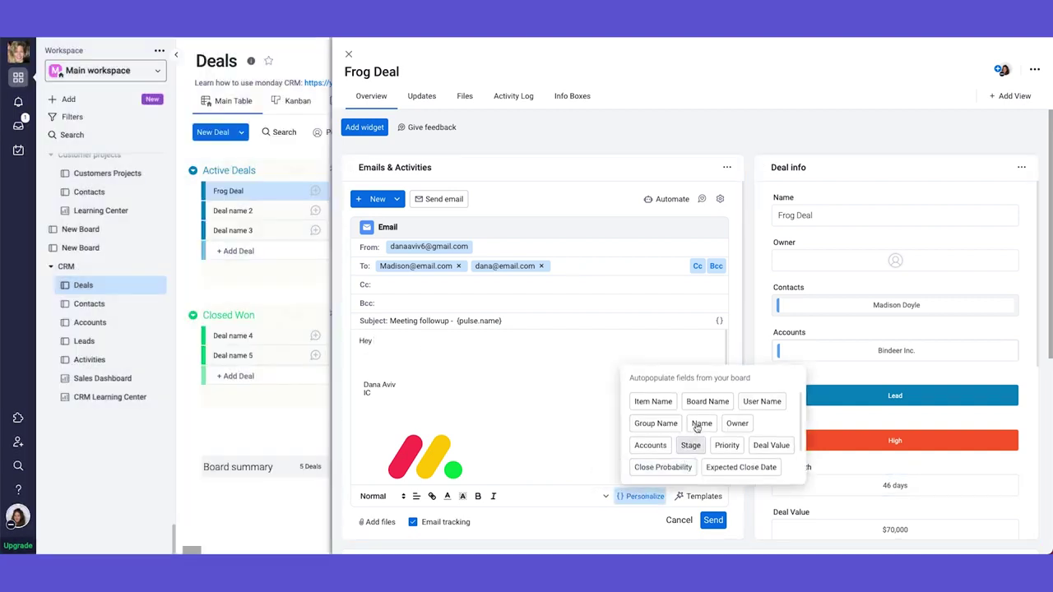
click(762, 401)
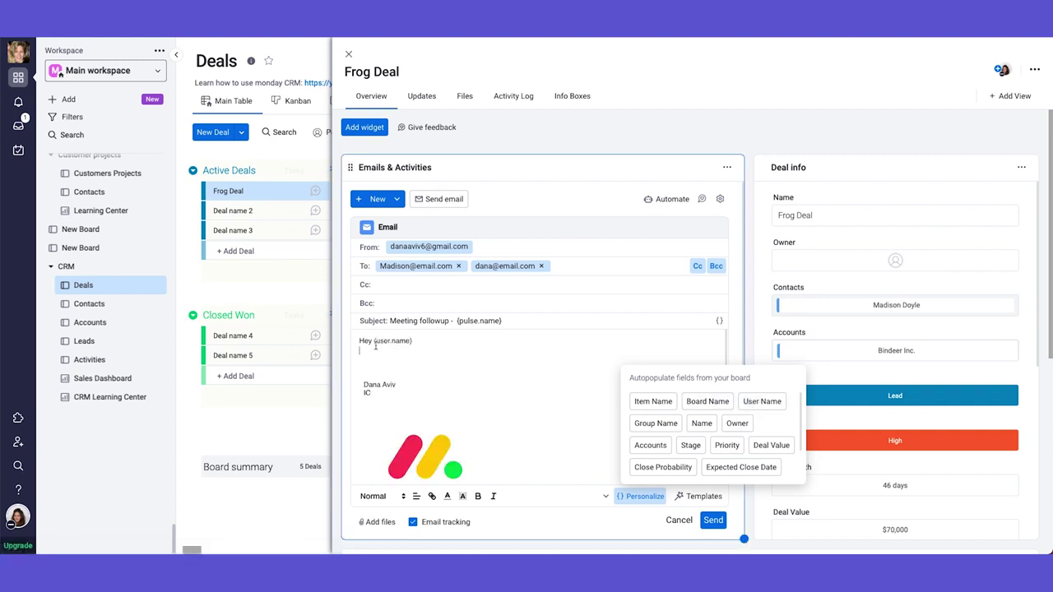
drag(372, 340, 469, 343)
key(BackSpace)
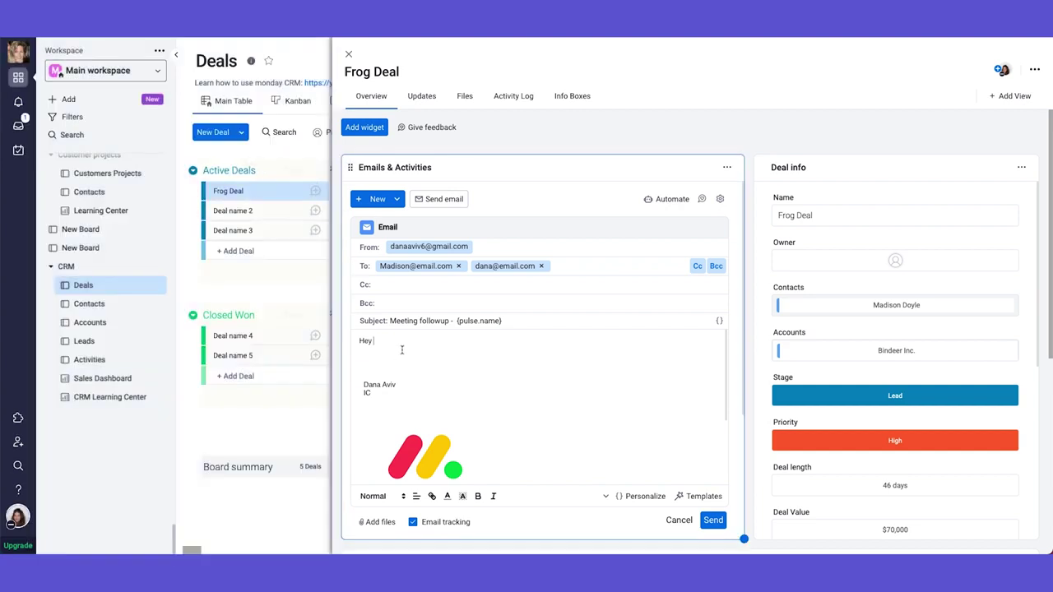
key(Return)
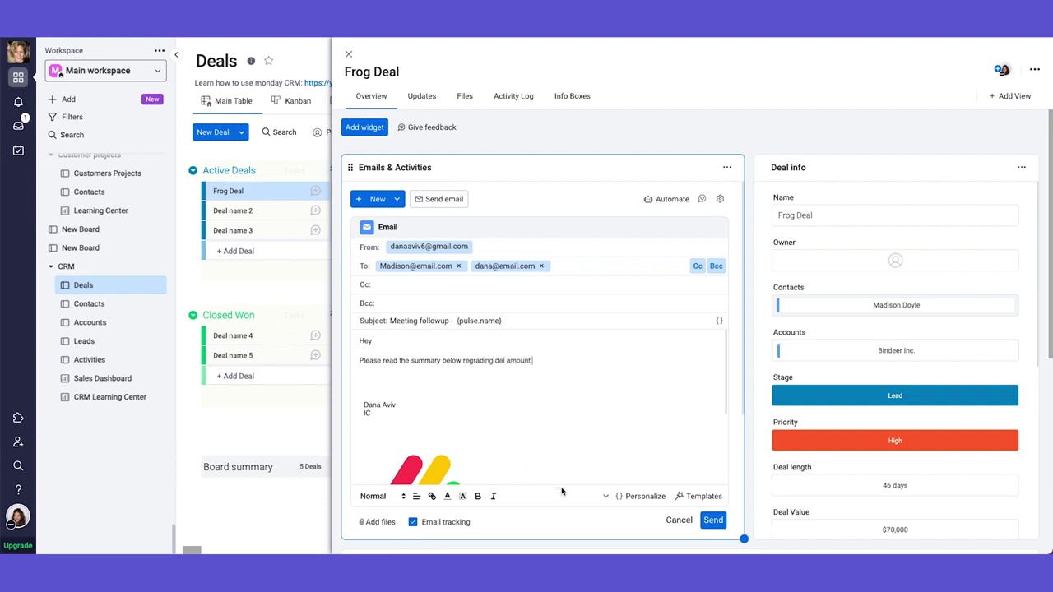
End the body line with the autopopulated Deal Value field {pulse.numbers}.
click(643, 496)
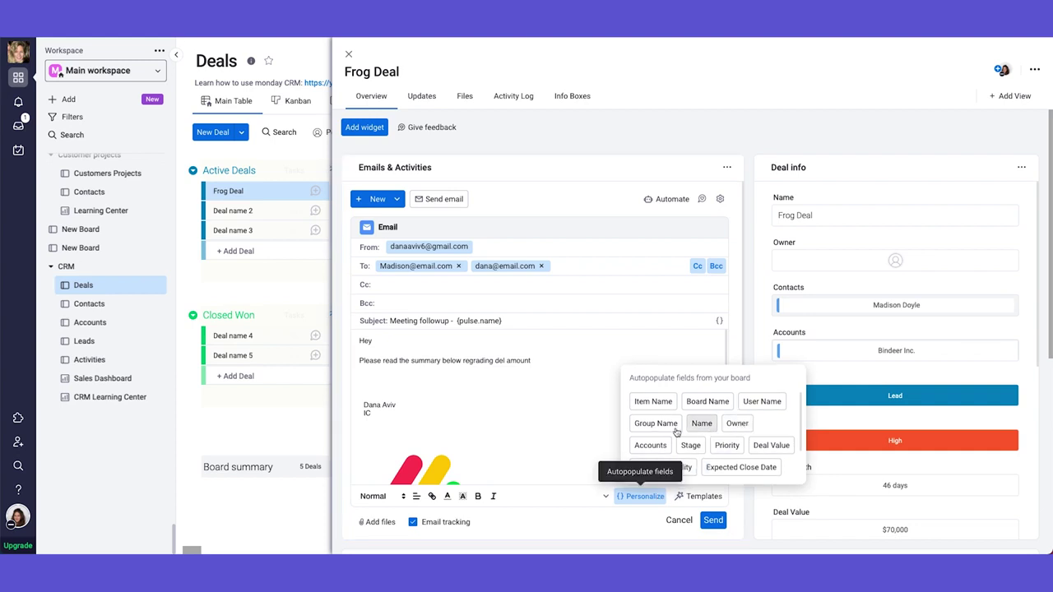
scroll(670, 427, down, 2)
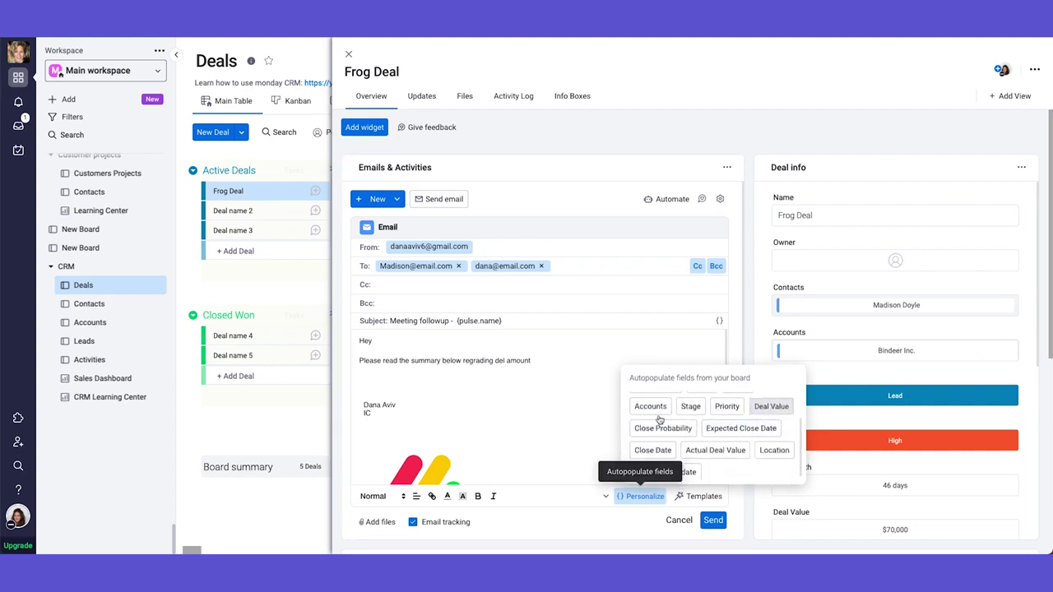
click(659, 421)
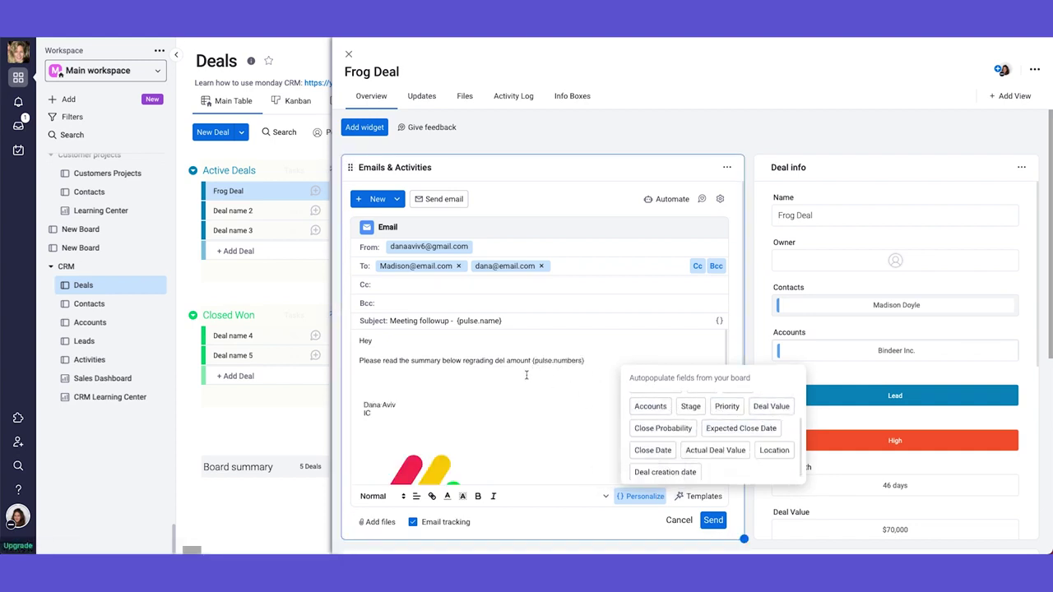
click(495, 385)
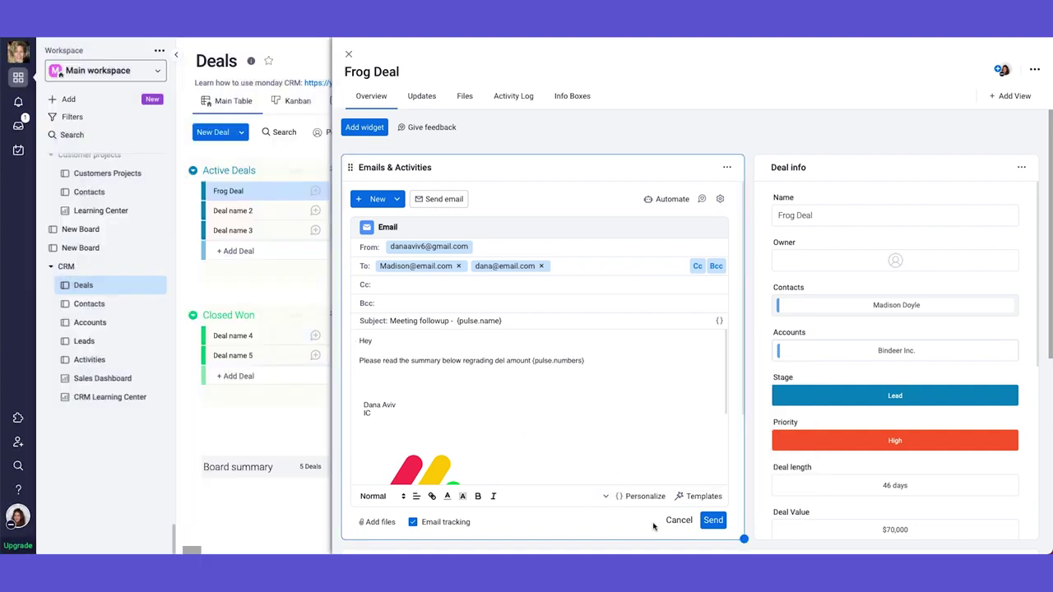
Save the current email as a new template named 'followup'.
click(687, 497)
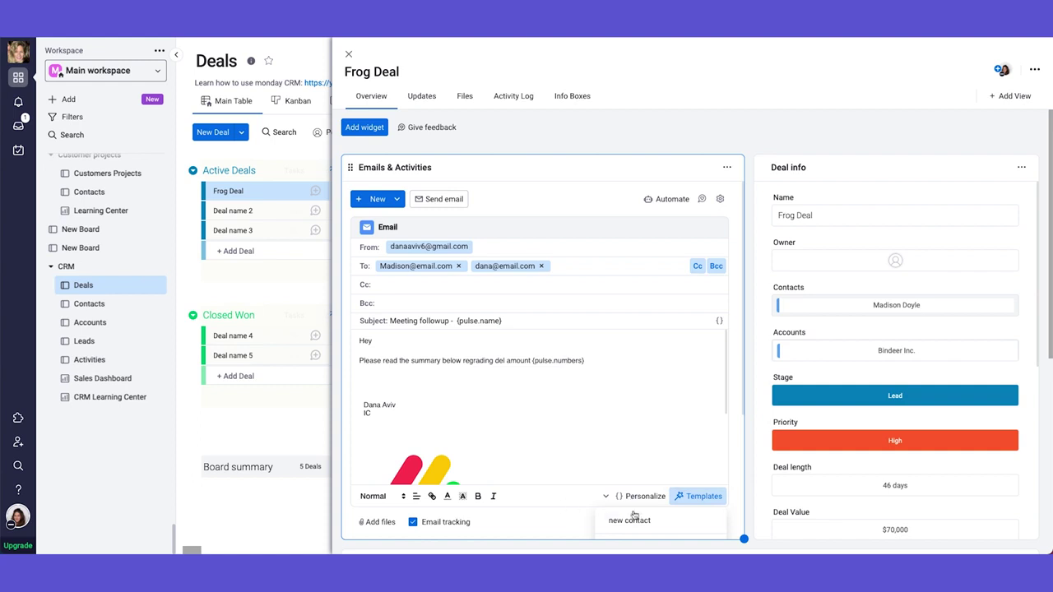
scroll(634, 510, down, 3)
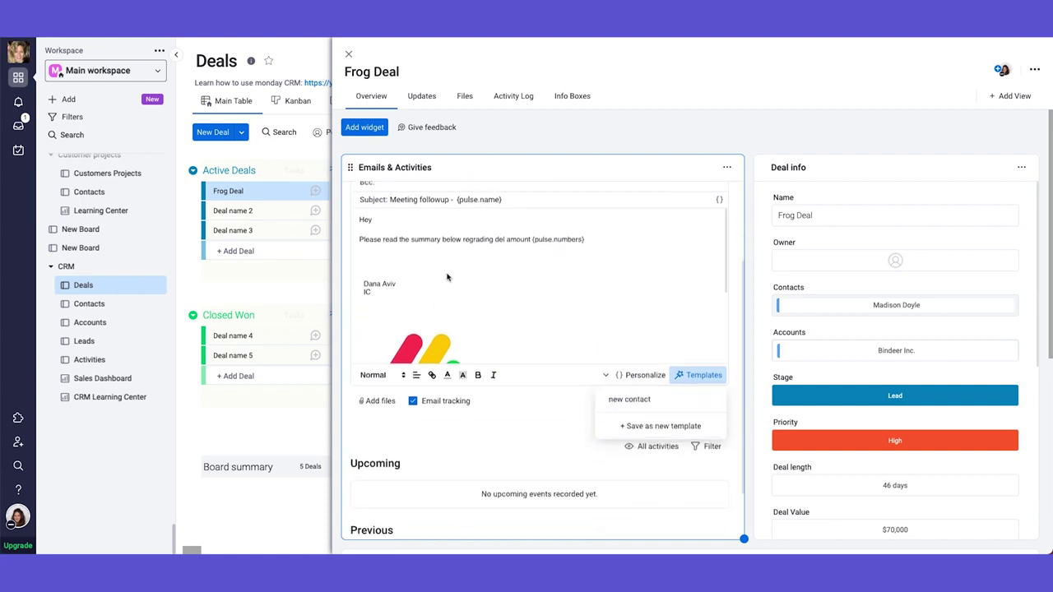
click(676, 425)
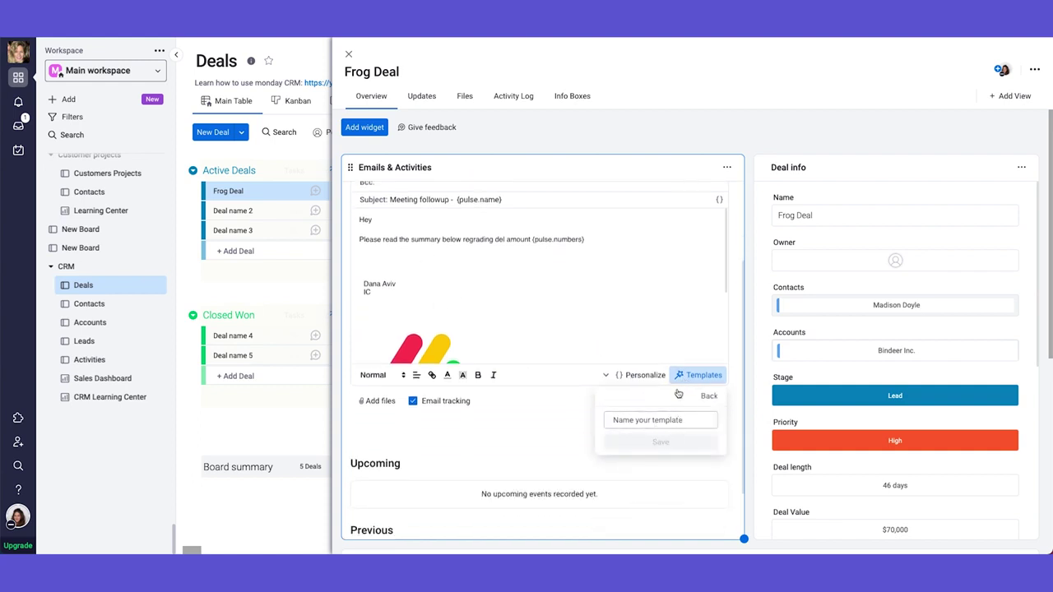
click(670, 420)
text(followup)
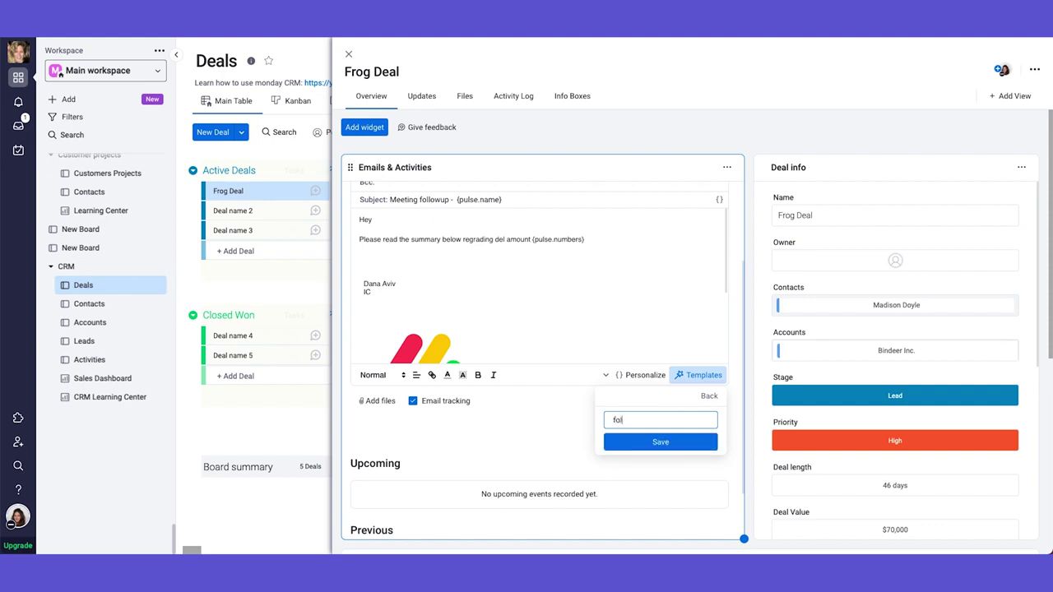
click(648, 442)
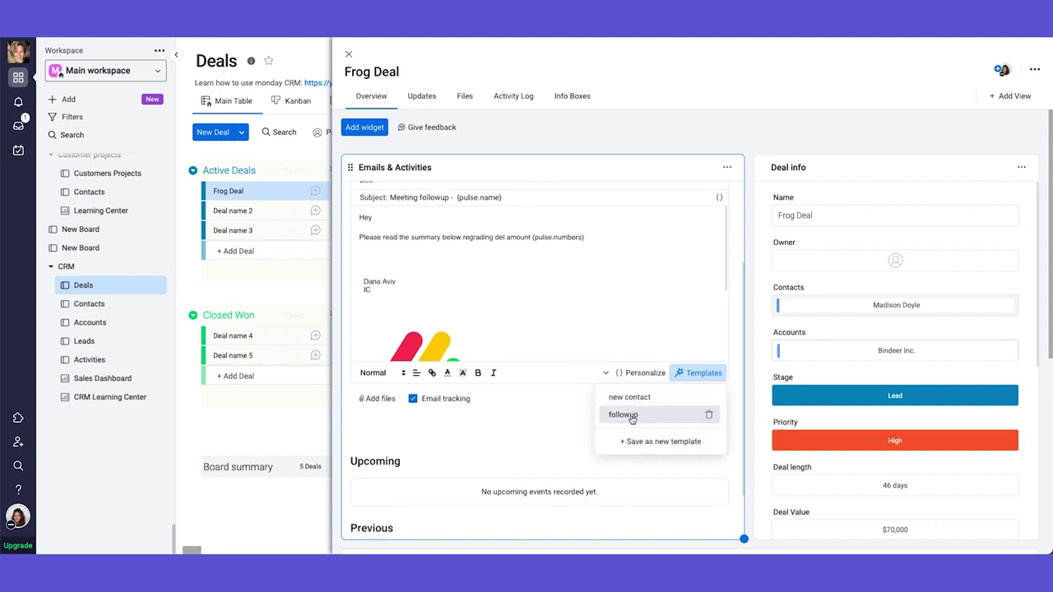
Apply the followup template to the email and send it.
click(630, 447)
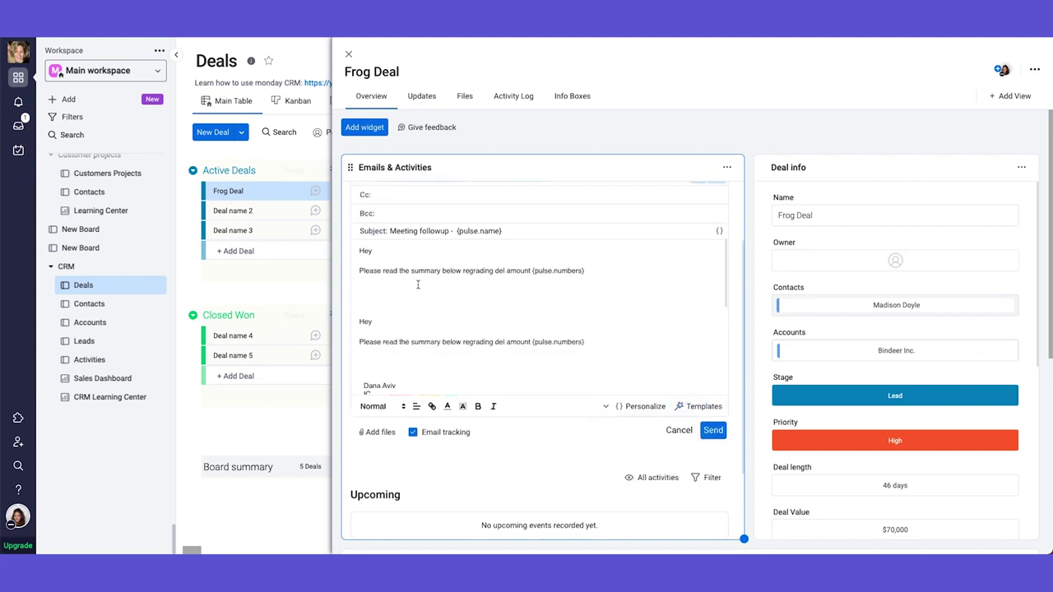
scroll(430, 342, up, 1)
scroll(414, 345, down, 3)
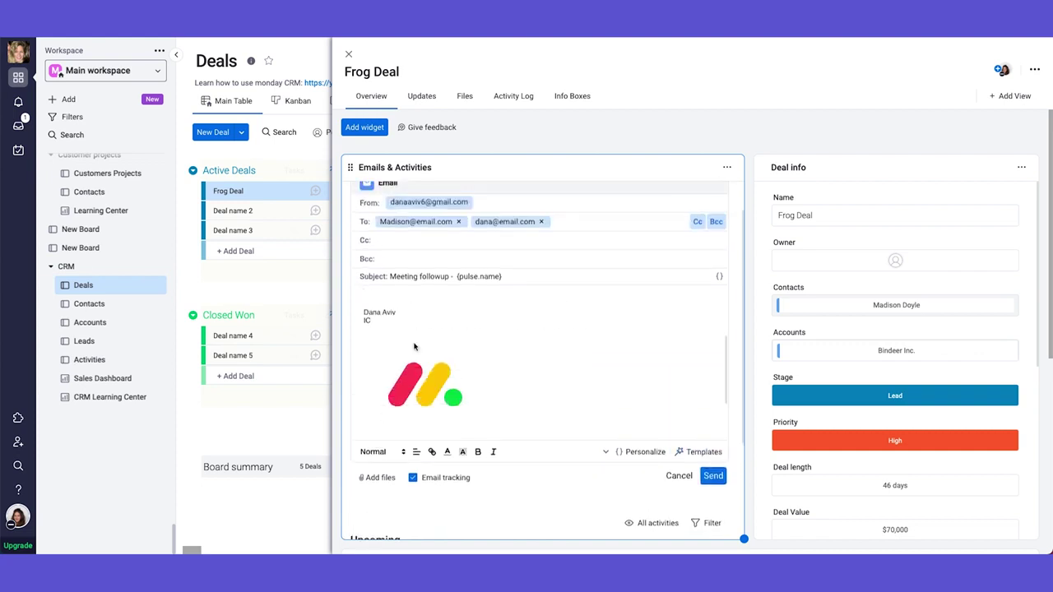
drag(362, 313, 404, 308)
scroll(426, 415, down, 1)
scroll(423, 418, up, 1)
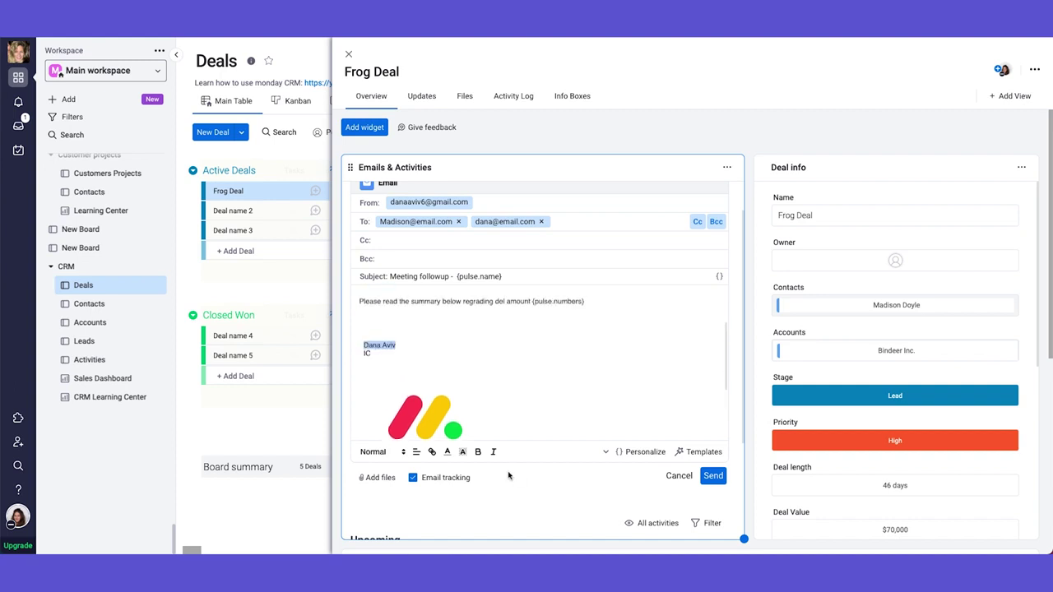
scroll(424, 395, down, 1)
click(712, 398)
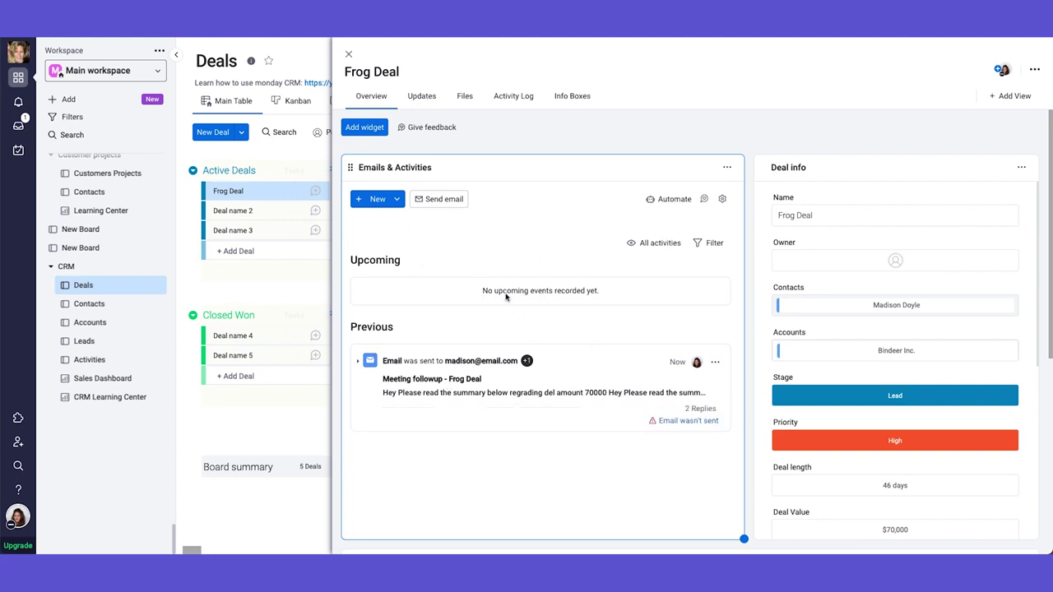
Add a Meeting on December 12, 12:00–12:30, described 'Meeting followup'.
click(379, 199)
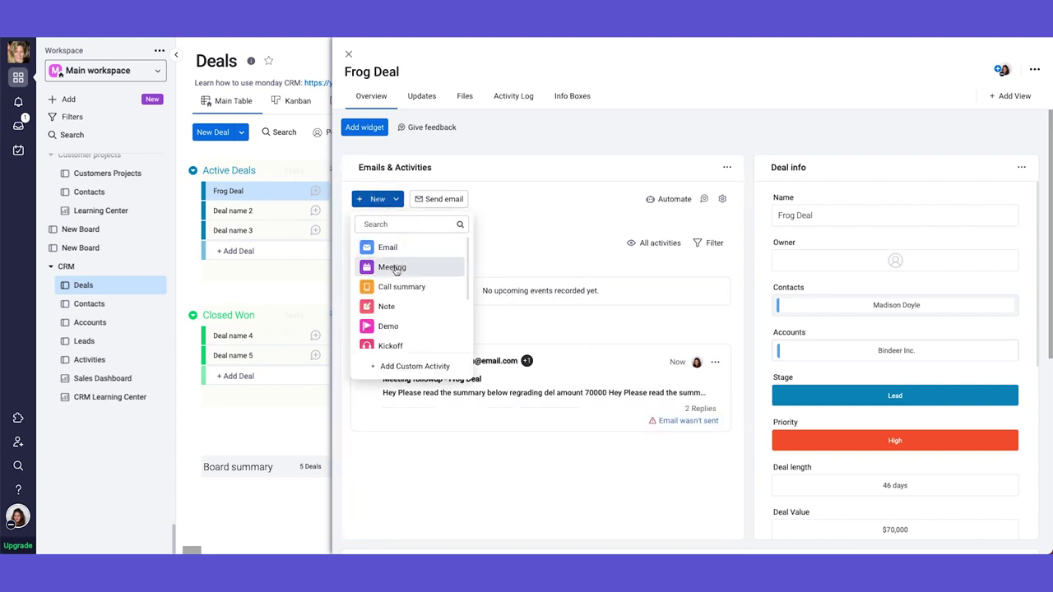
click(394, 268)
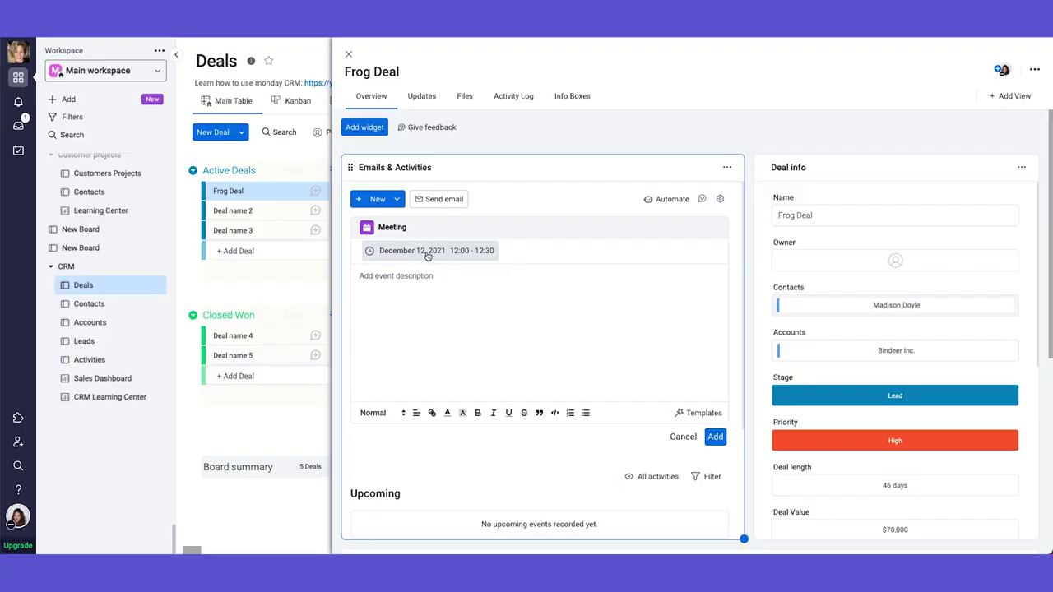
click(418, 252)
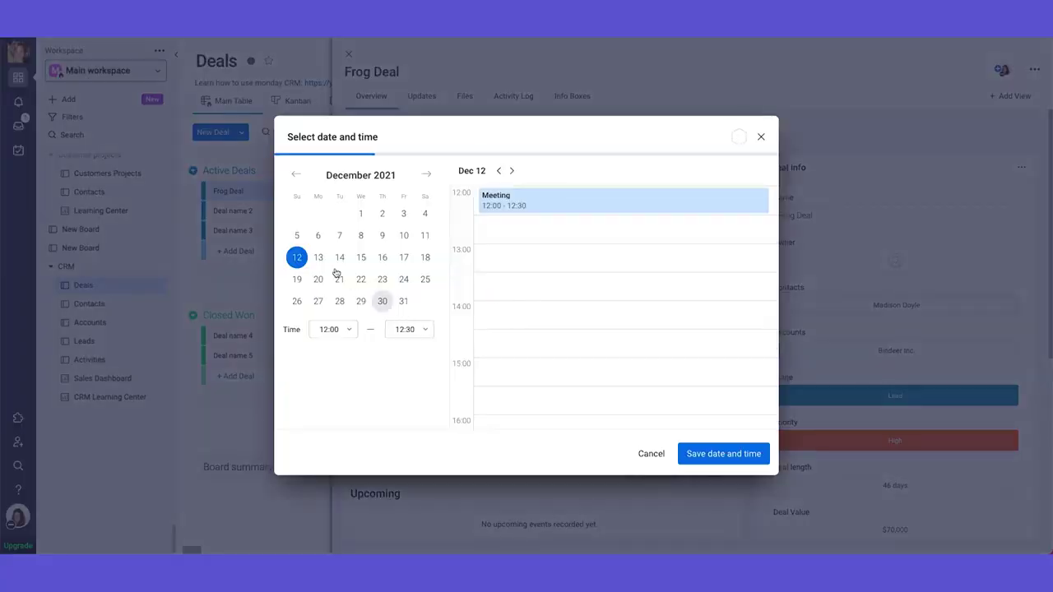
click(653, 65)
click(729, 436)
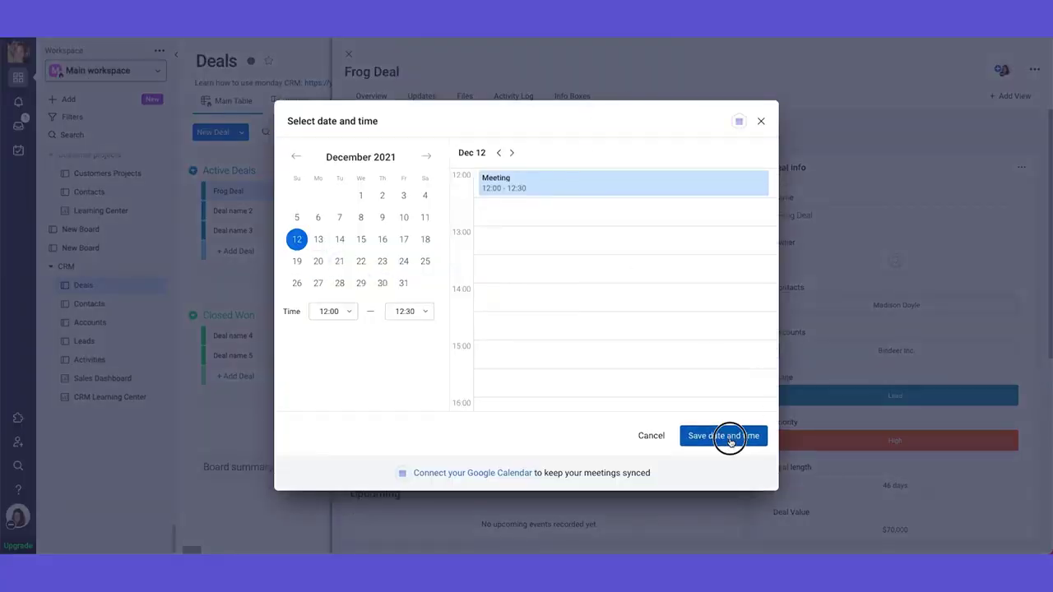
click(415, 282)
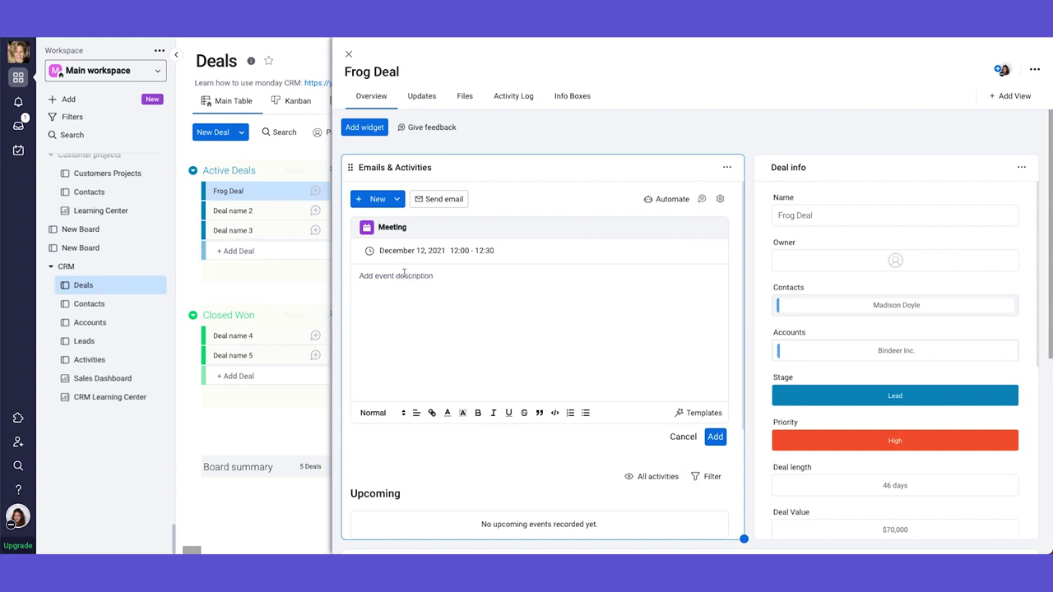
text(Meeting followup)
click(720, 438)
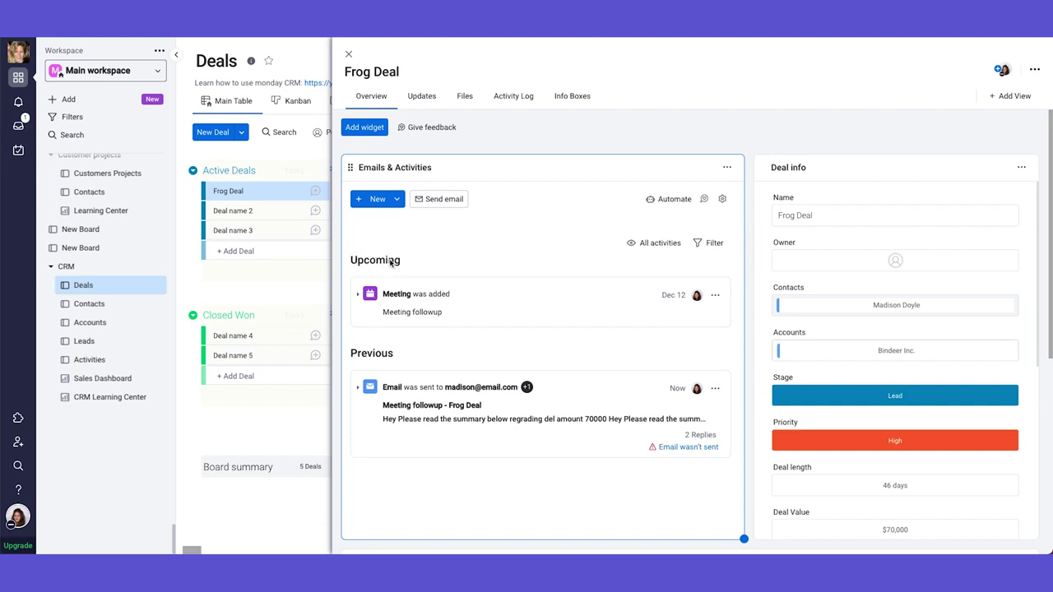
click(723, 200)
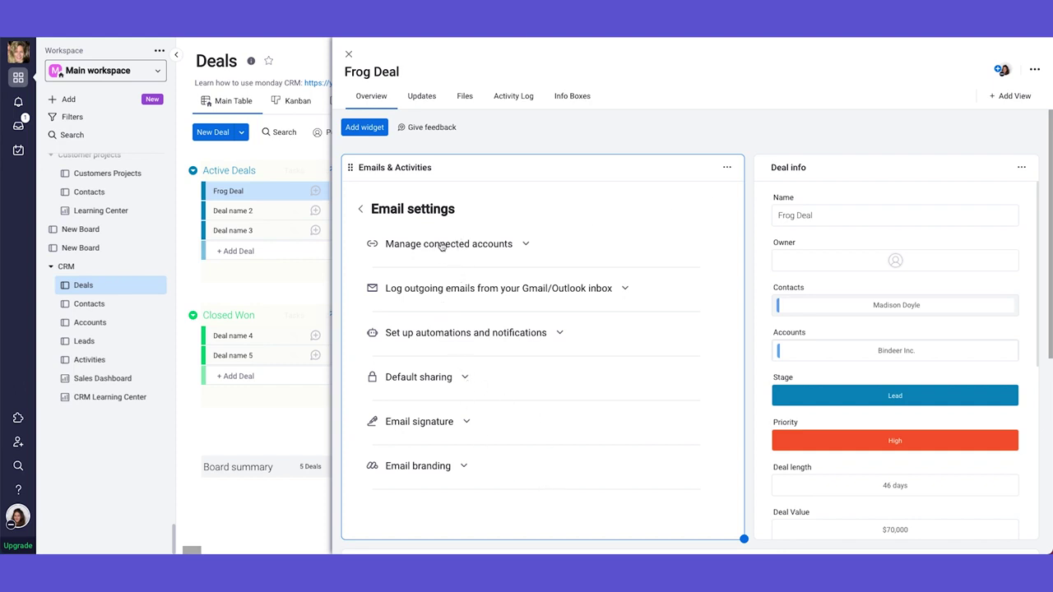
click(465, 290)
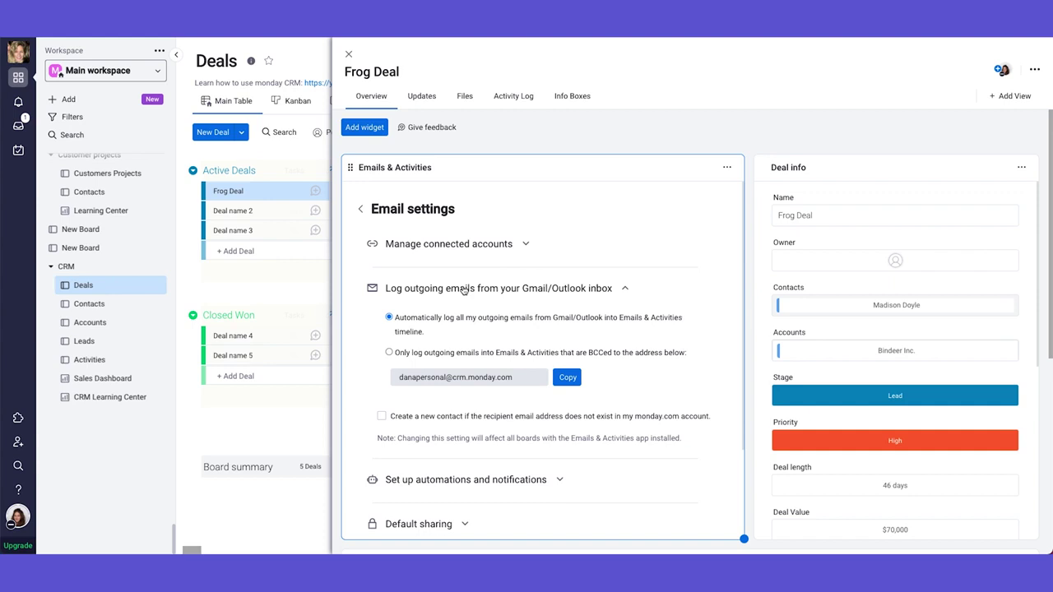
click(463, 290)
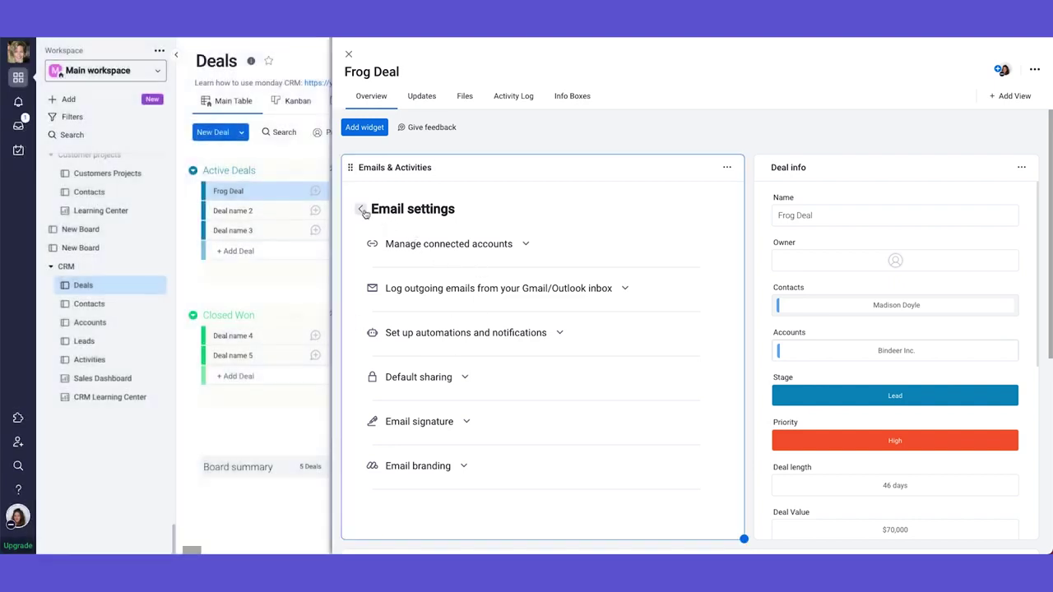
click(361, 210)
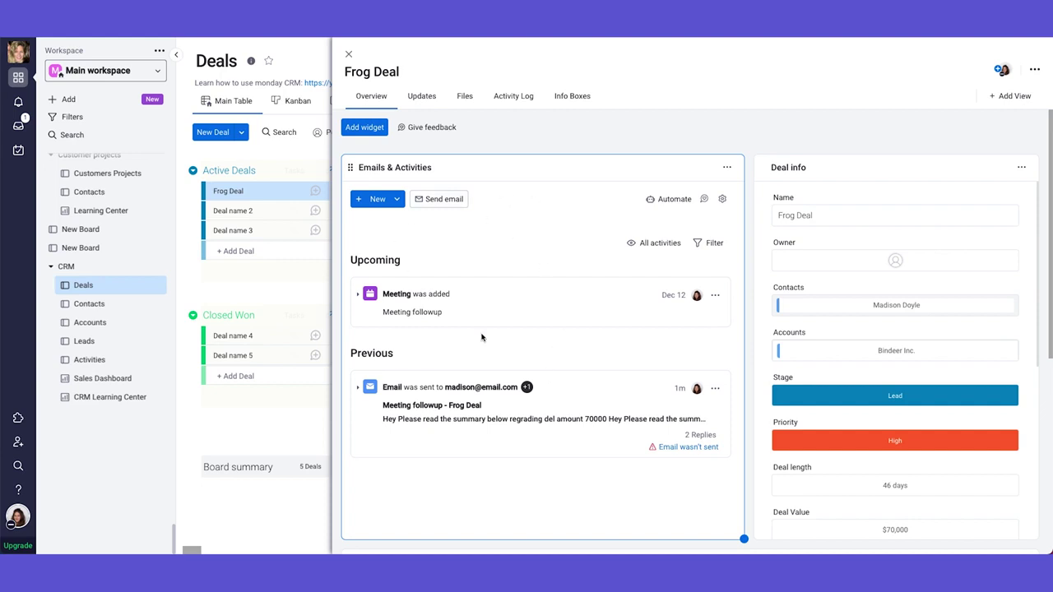
click(722, 198)
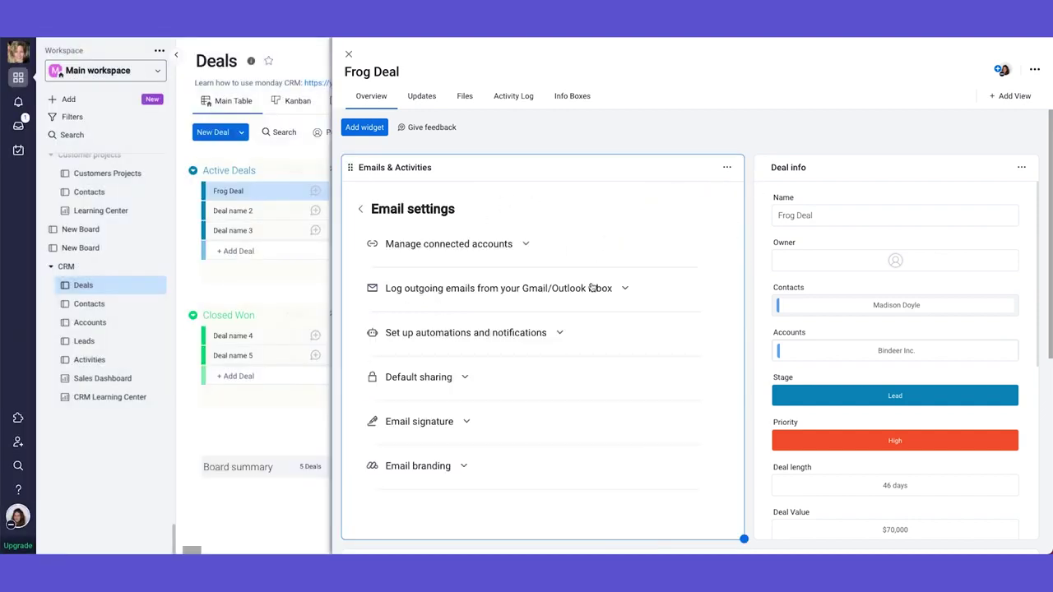
click(520, 334)
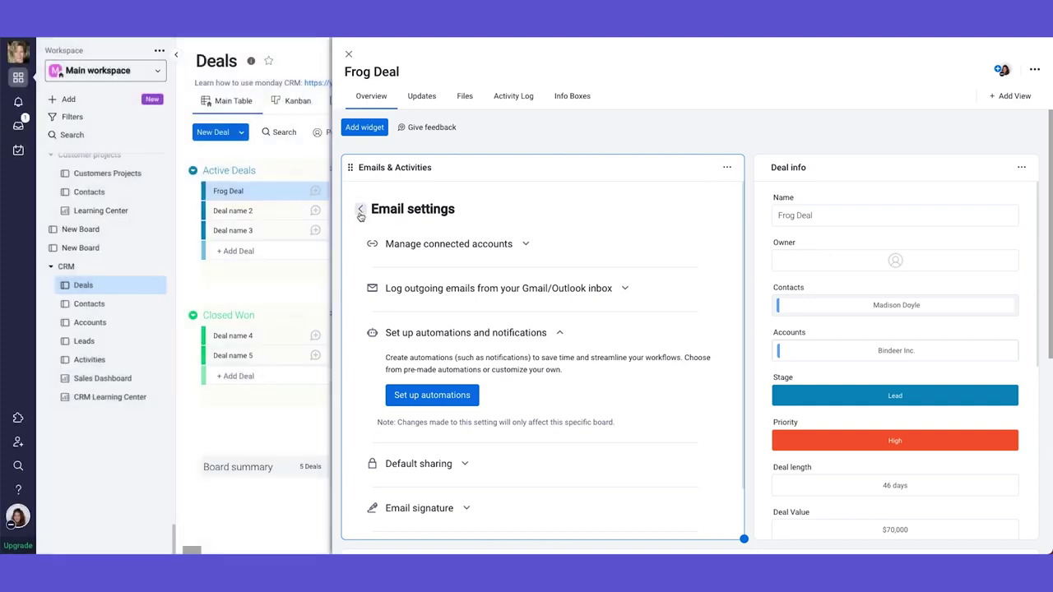
scroll(536, 434, down, 2)
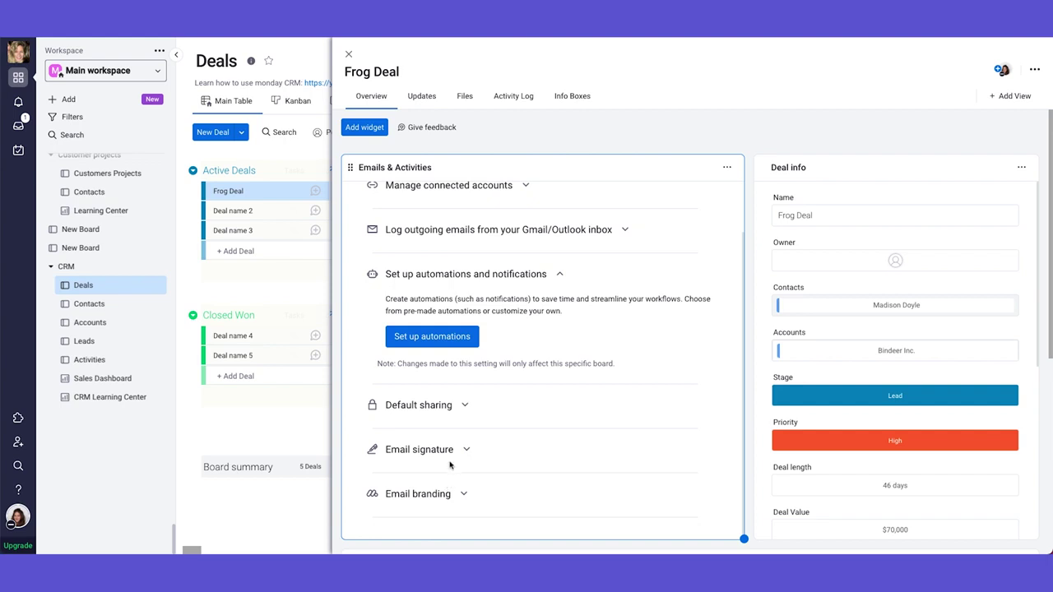
scroll(451, 465, up, 2)
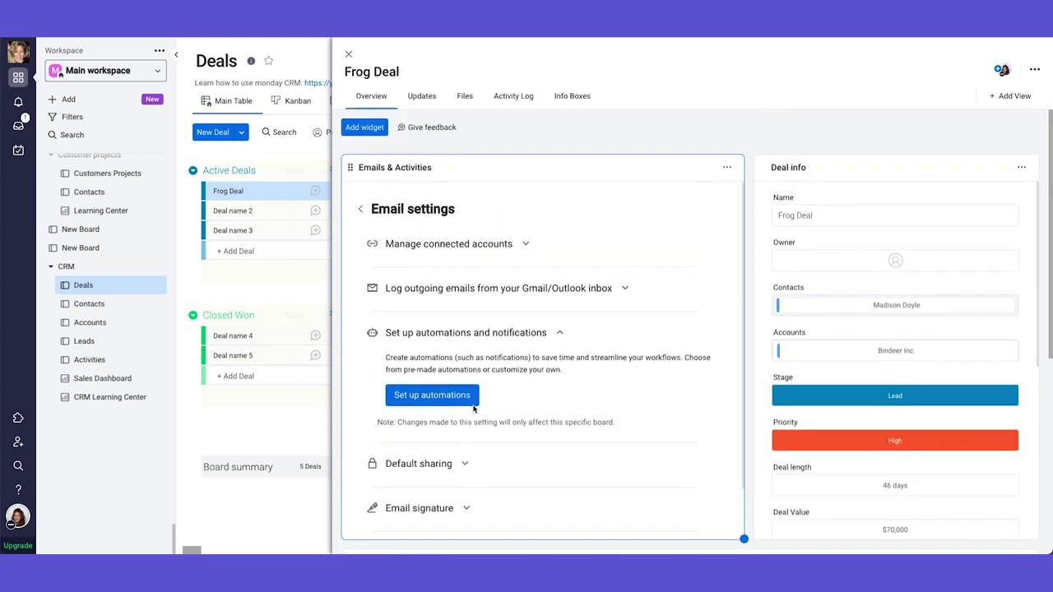
click(362, 208)
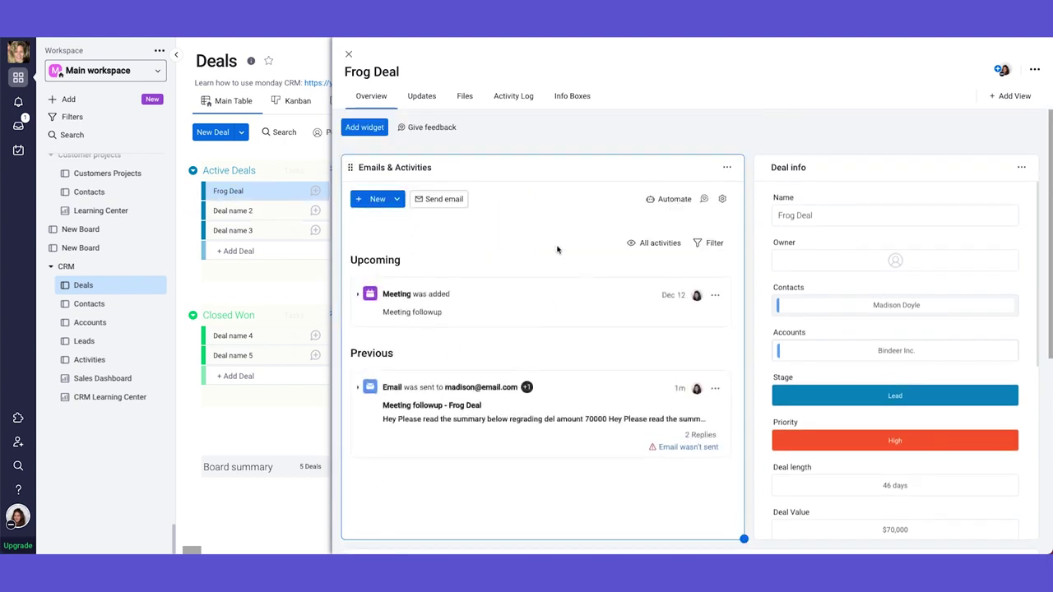
click(372, 199)
Start a blank email on Frog Deal and check the Add files attachment sources.
click(386, 244)
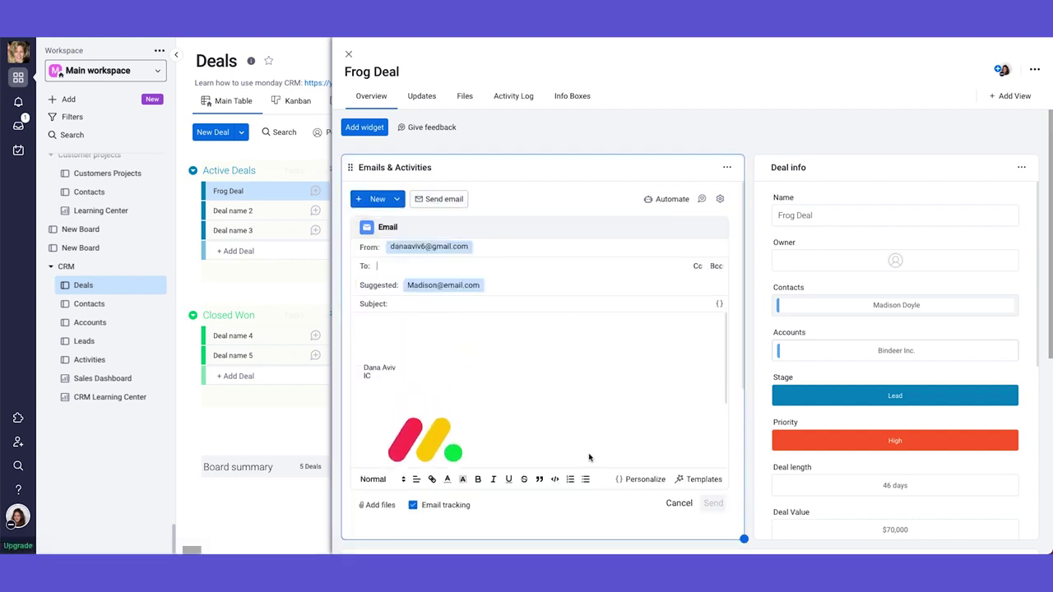
scroll(568, 465, down, 2)
click(378, 327)
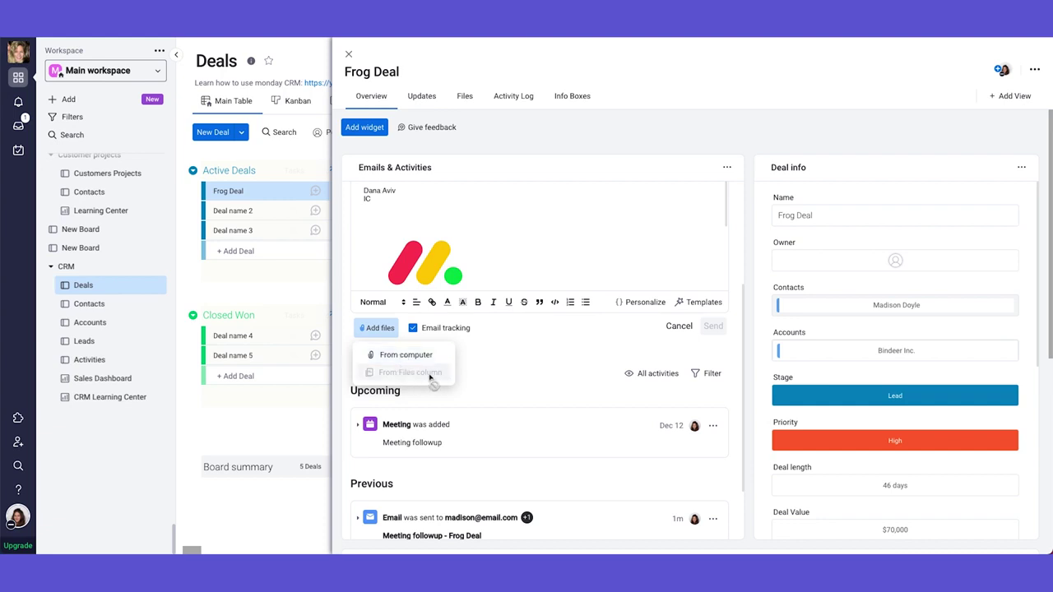
scroll(517, 385, up, 1)
click(516, 385)
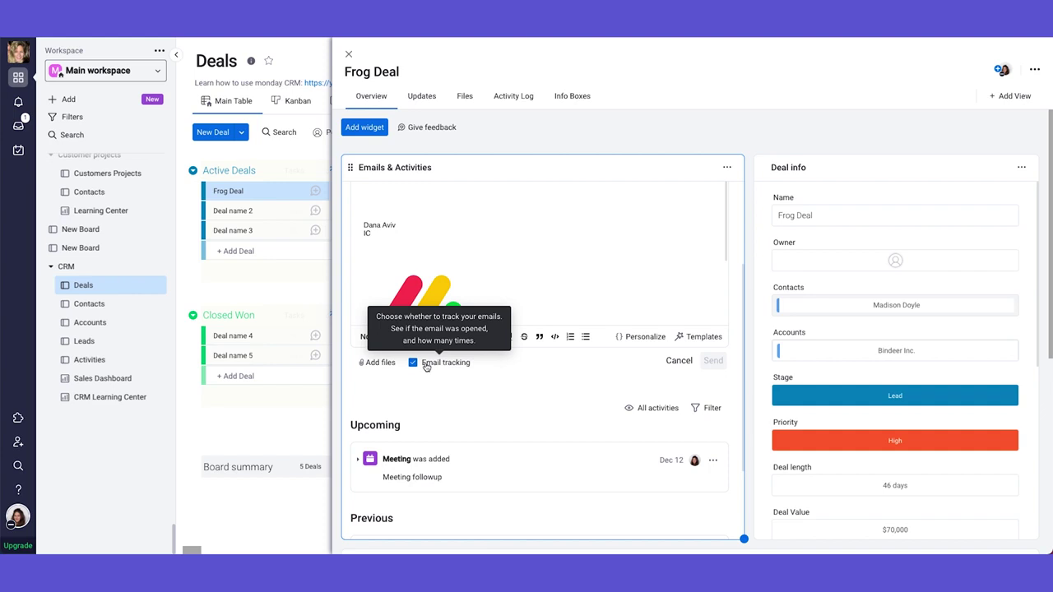
scroll(568, 371, up, 3)
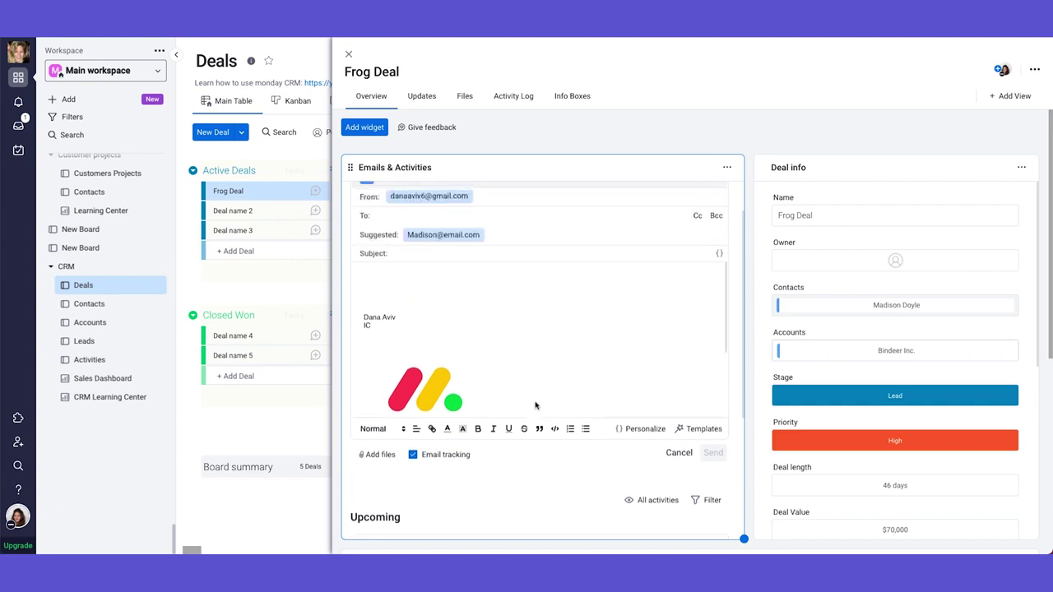
scroll(632, 308, up, 1)
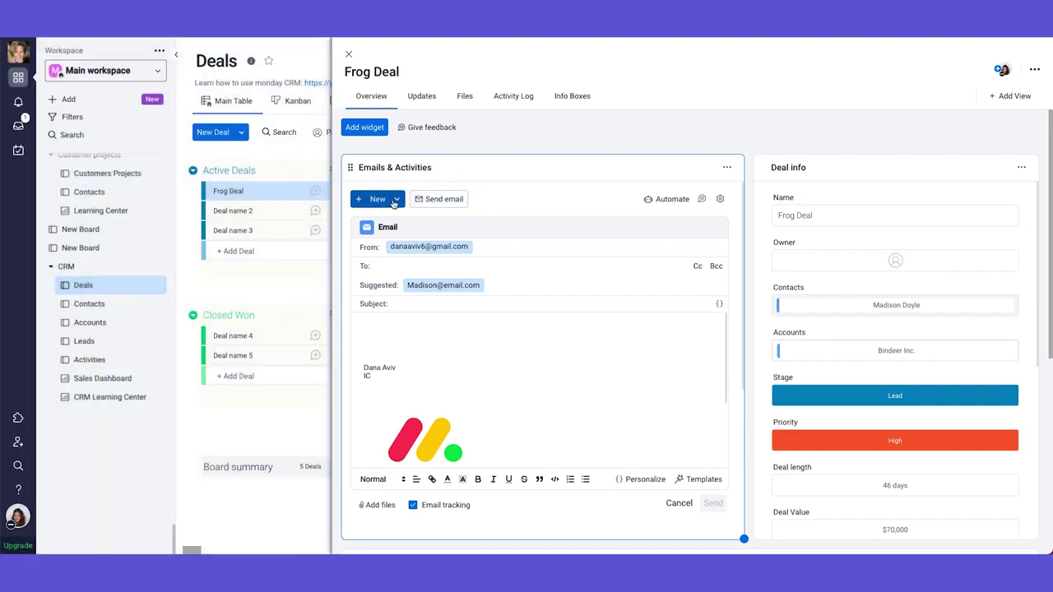
Start a new Call summary on Frog Deal and paste the call notes into its description.
click(372, 198)
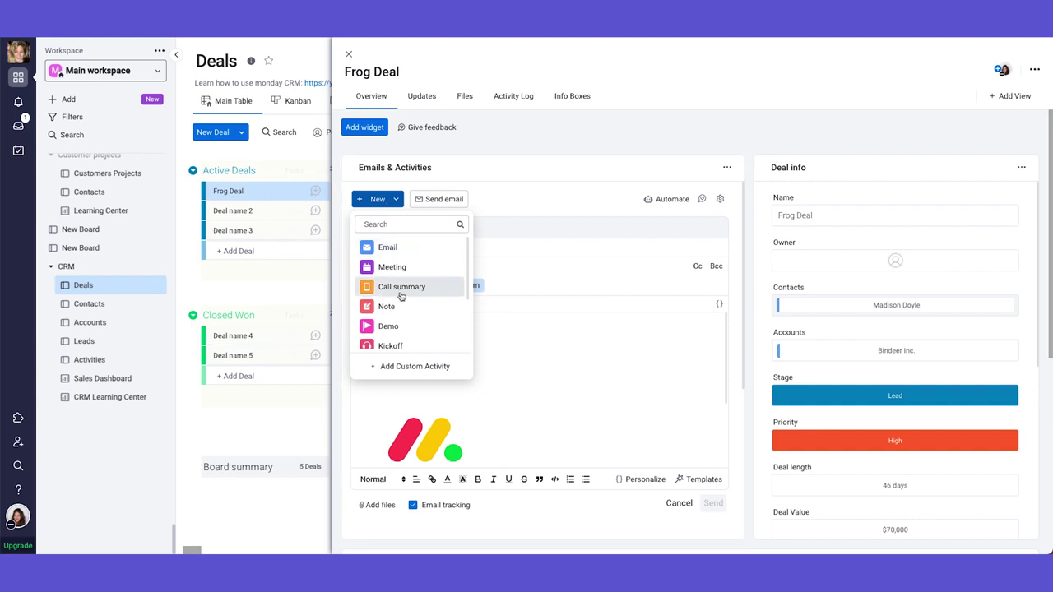
scroll(403, 296, down, 2)
scroll(410, 296, up, 2)
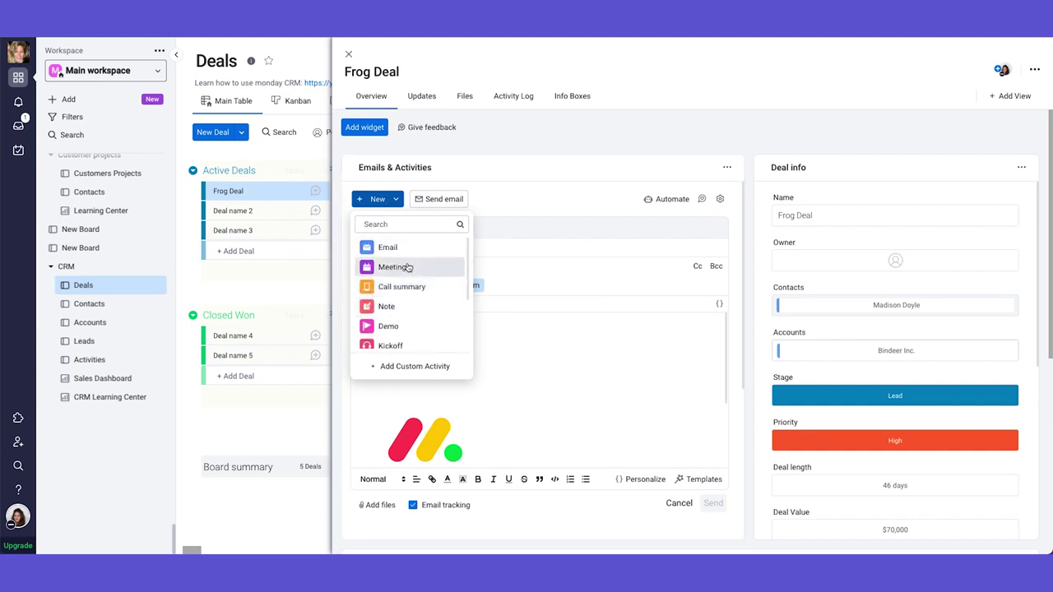
click(401, 286)
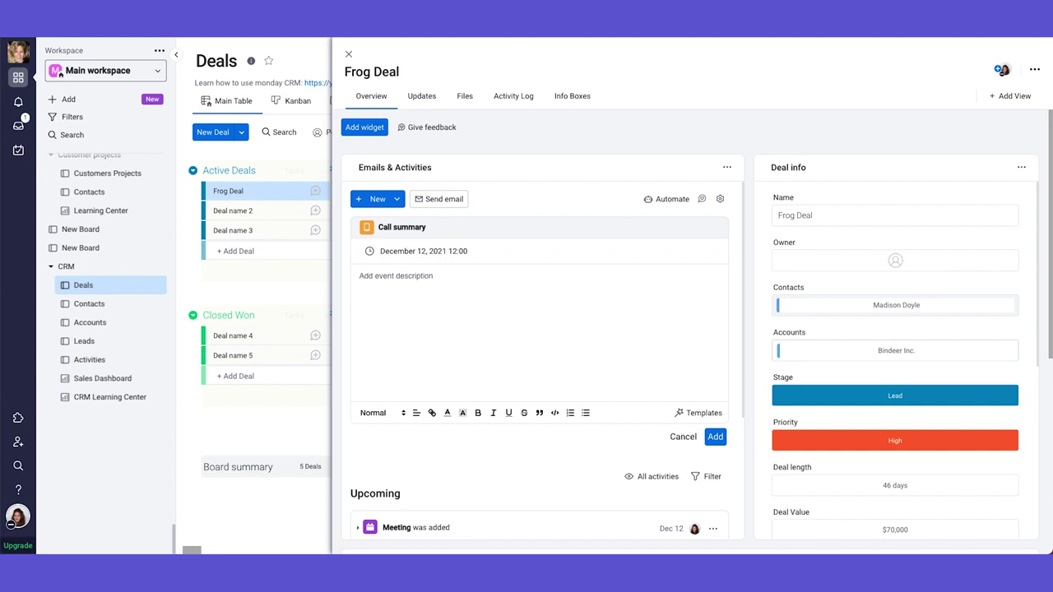
click(404, 277)
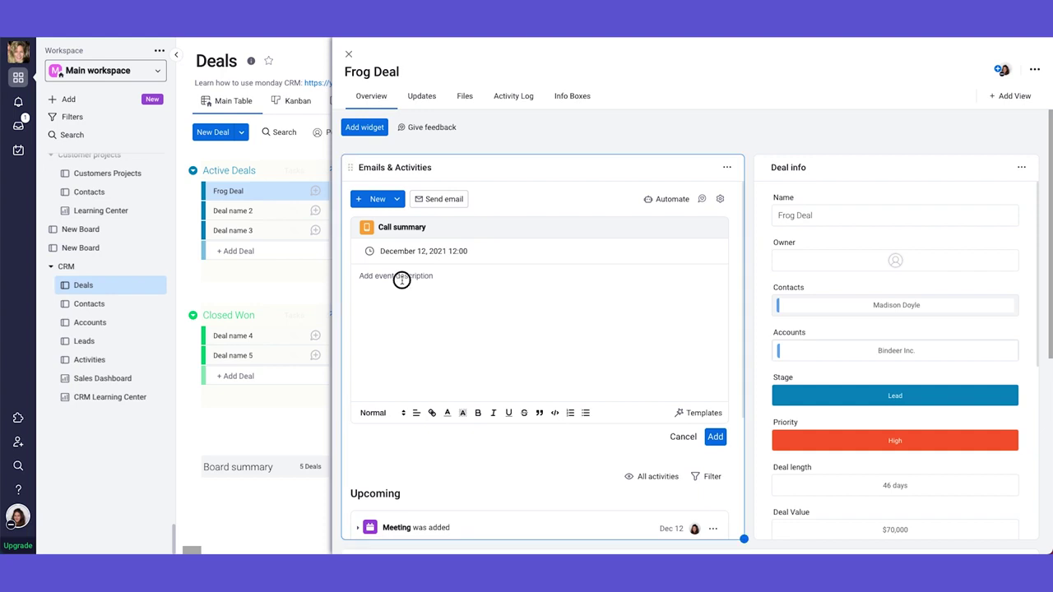
text(The call went great, She is interested in the system. She needs to check with the CTO regarding the price. I offered a 10% discount and she looked satisfied. I will schedule a call next week)
click(489, 308)
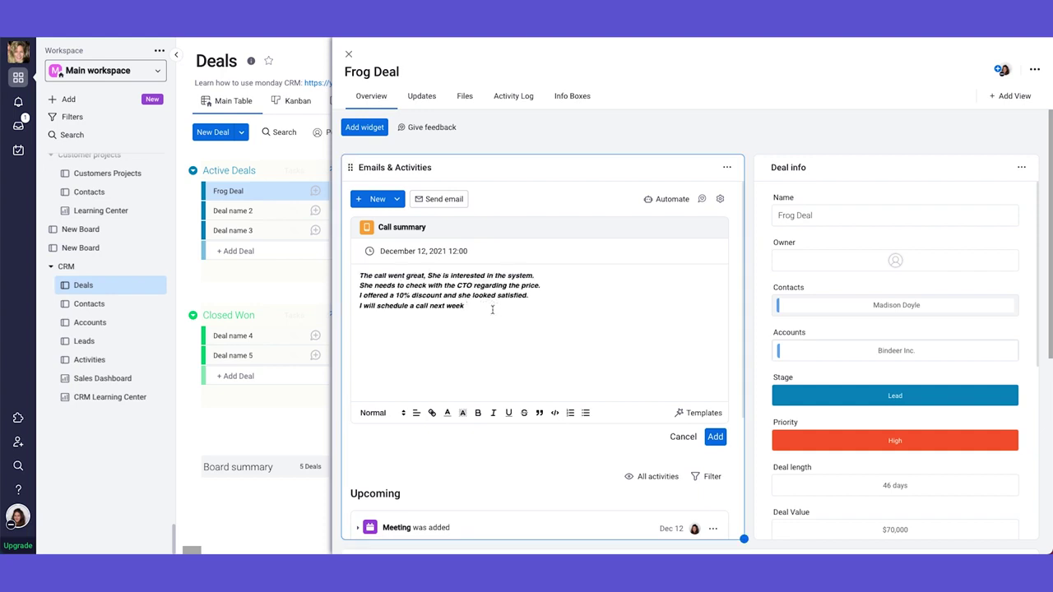
Keep the December 12 date, add the call summary, and close the Frog Deal card.
click(415, 251)
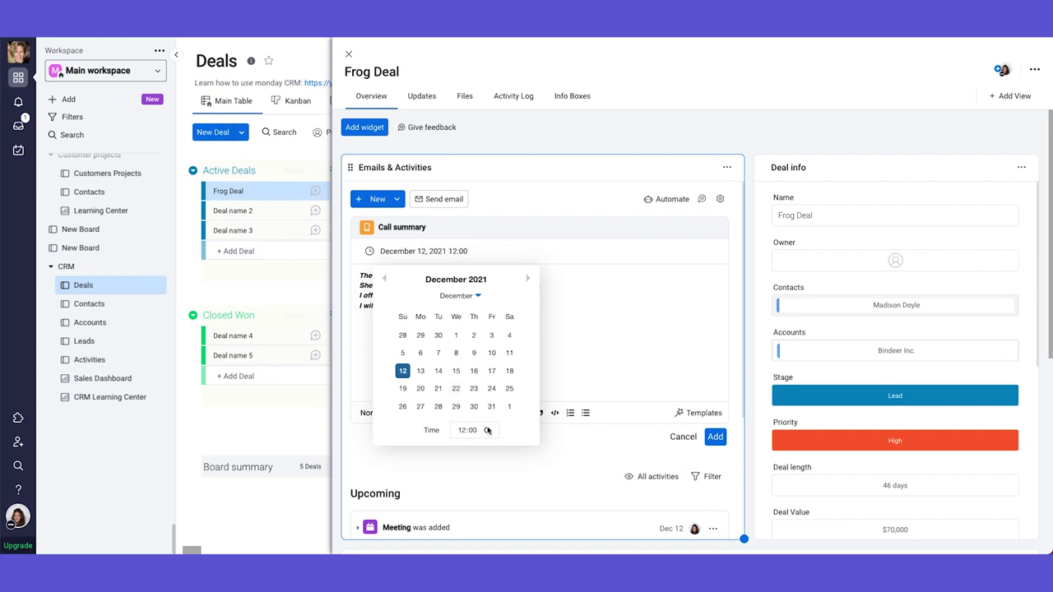
click(609, 369)
click(714, 437)
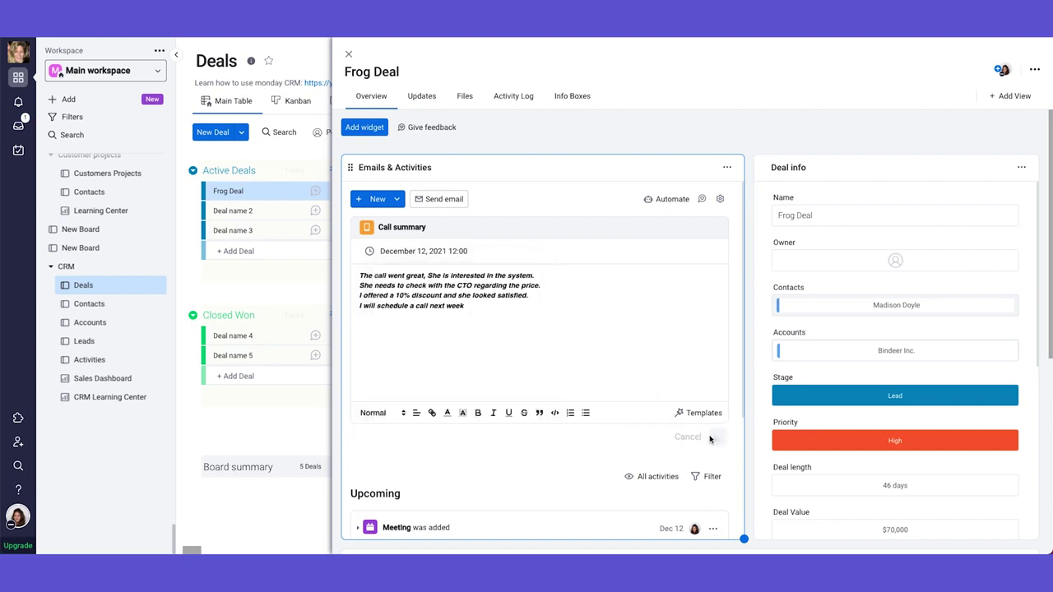
click(347, 56)
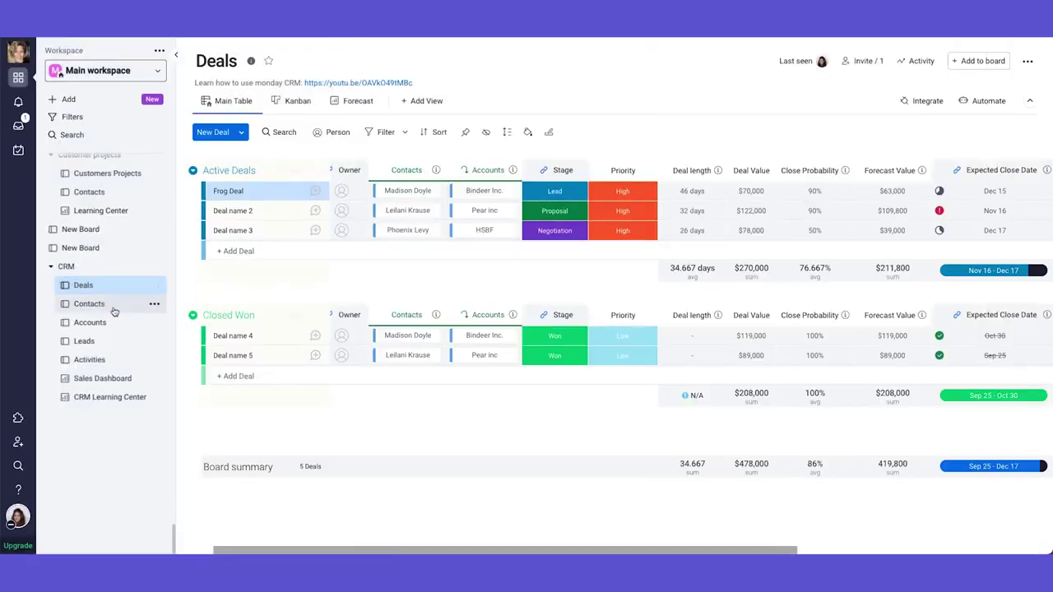
Go to the Activities board and show its Dashboard with call, phone call and meeting counts.
click(94, 359)
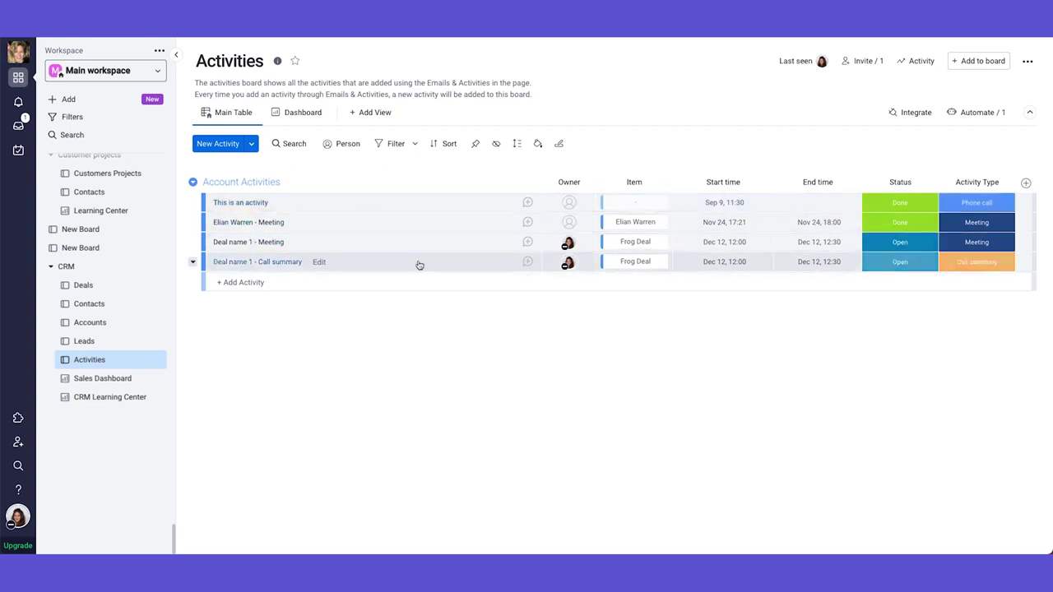
click(279, 115)
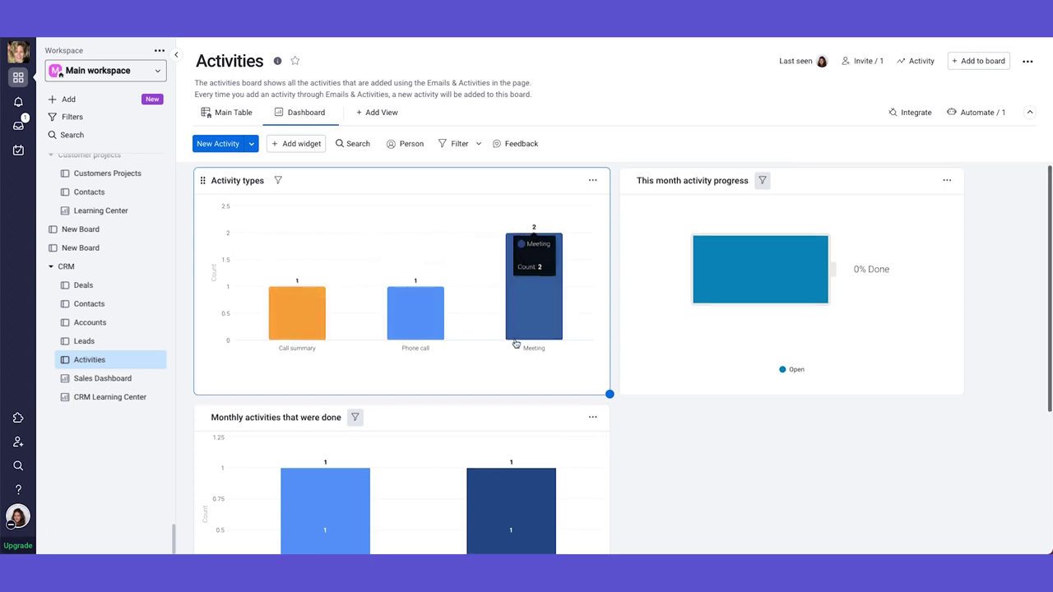
Show the Add widget options: Chart, Numbers, Battery, Gantt, Apps and Widgets Center.
scroll(458, 394, down, 2)
scroll(458, 393, down, 1)
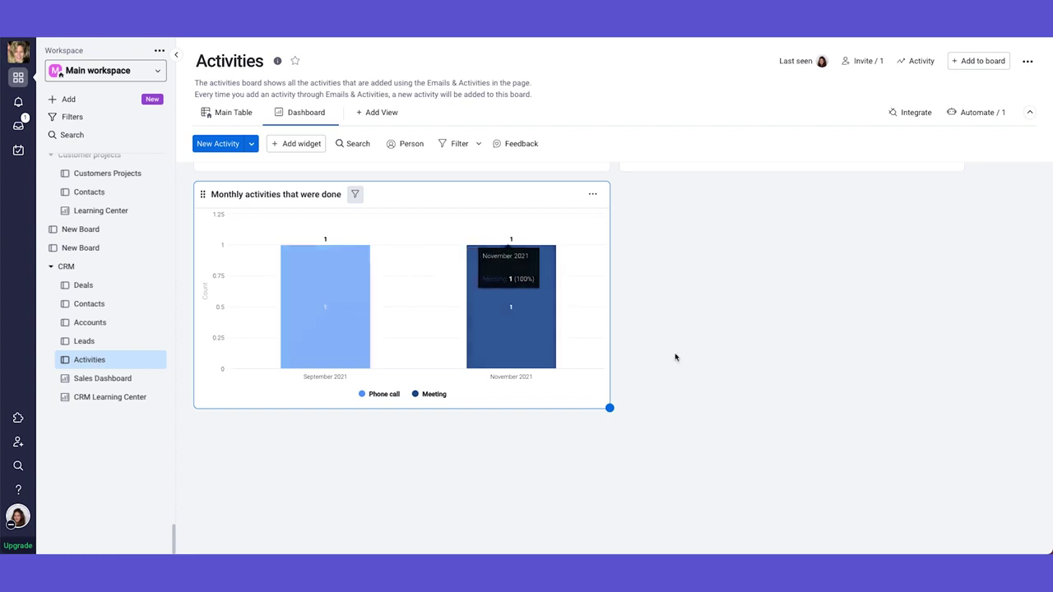
scroll(694, 358, up, 2)
scroll(694, 357, up, 1)
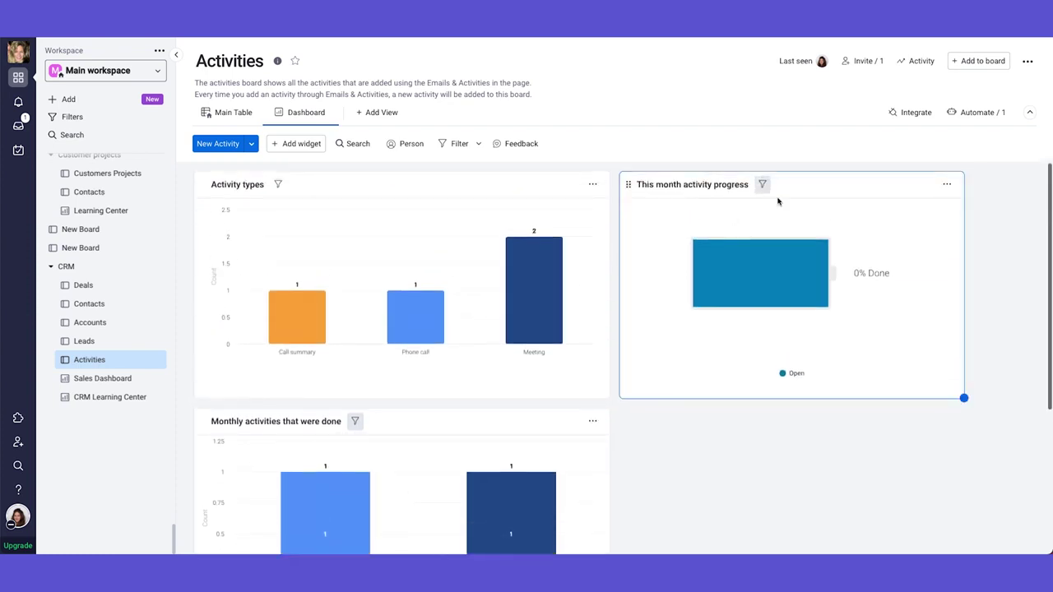
mouse_move(794, 308)
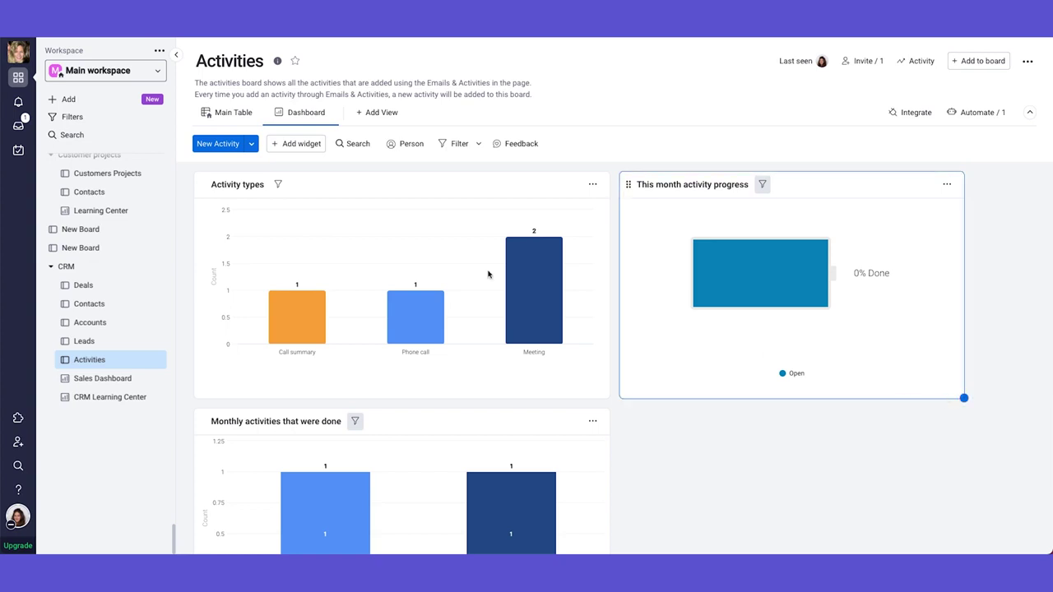
click(297, 143)
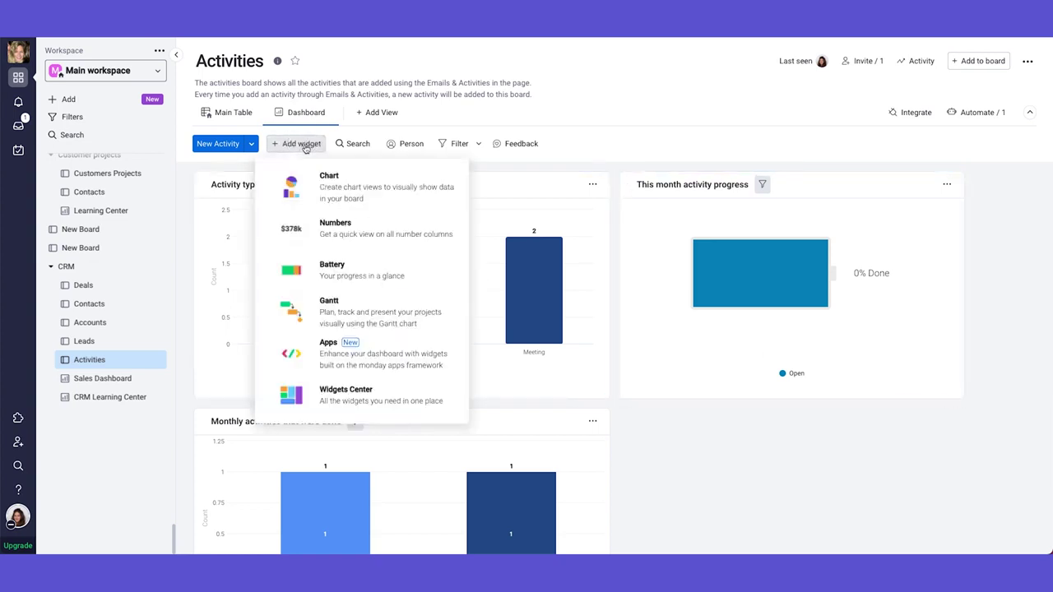
Scroll through the Widgets Center catalogue and close it without adding a widget.
click(369, 398)
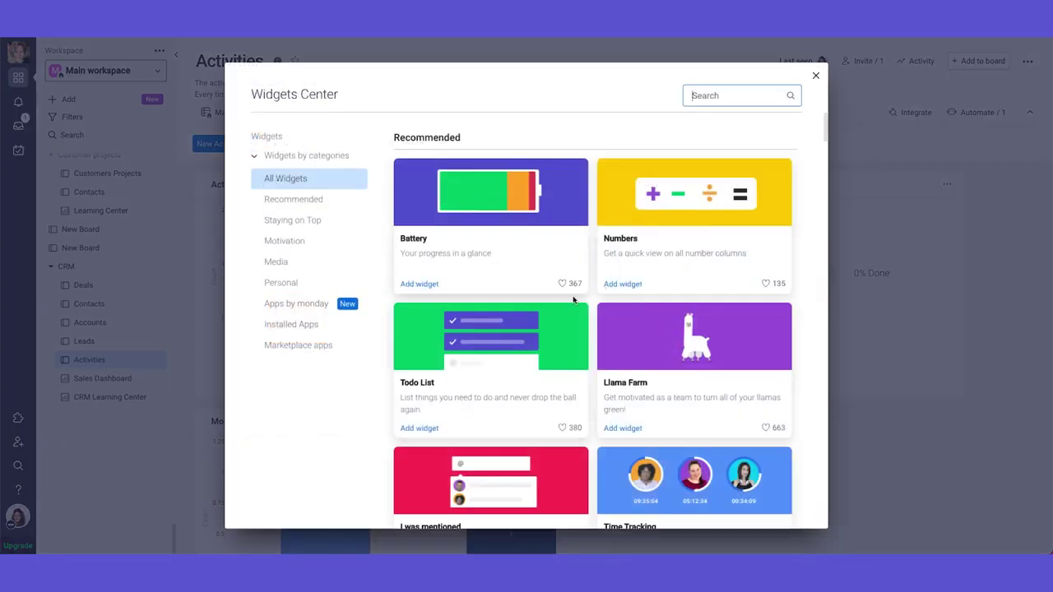
scroll(600, 311, down, 5)
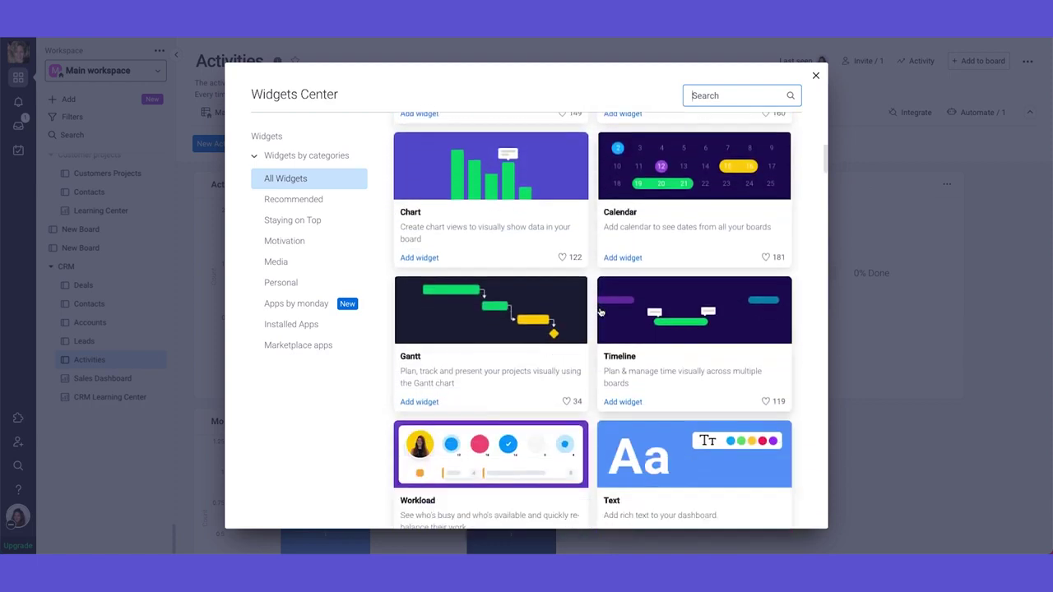
scroll(599, 312, up, 5)
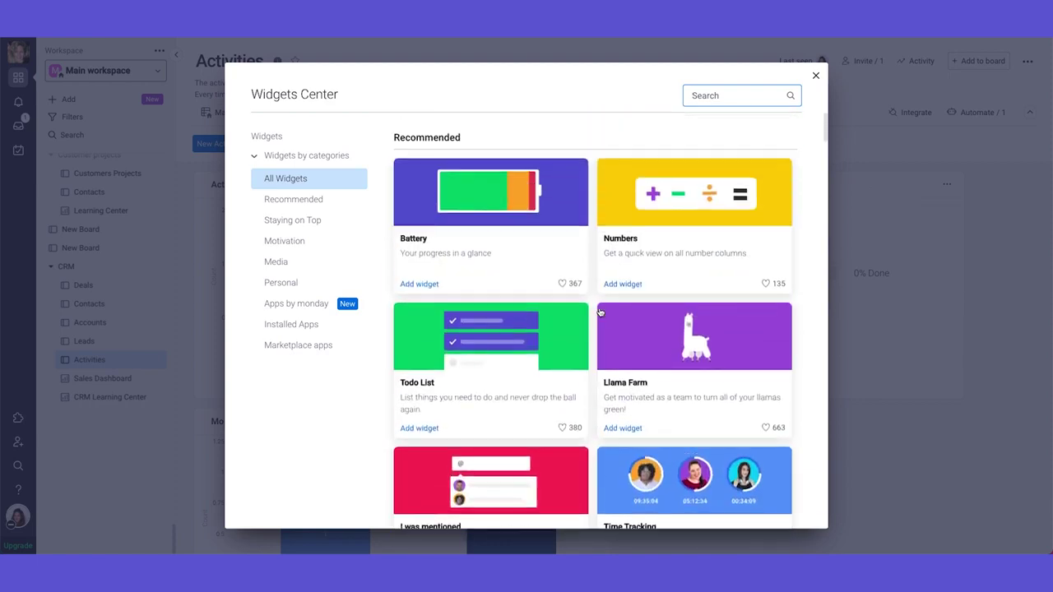
click(815, 77)
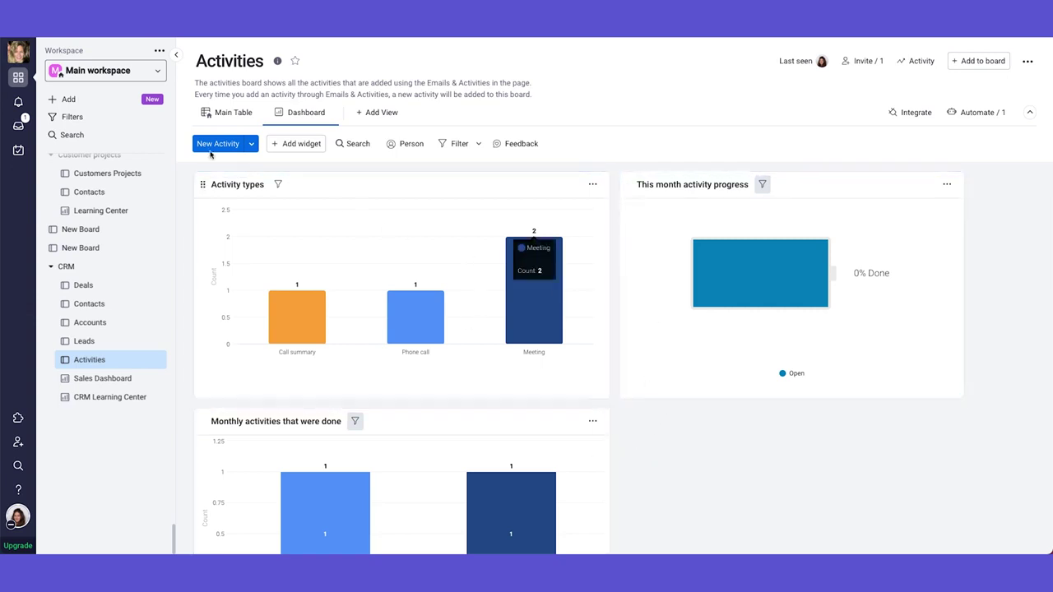
From Main Table, add a Kanban view and a second Table view to Activities.
click(222, 112)
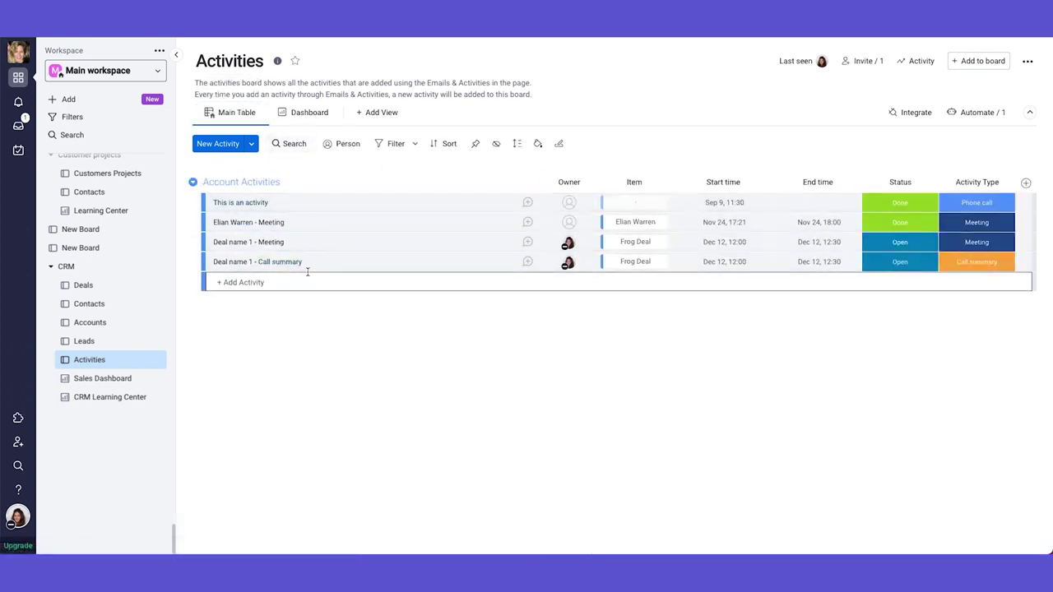
click(378, 115)
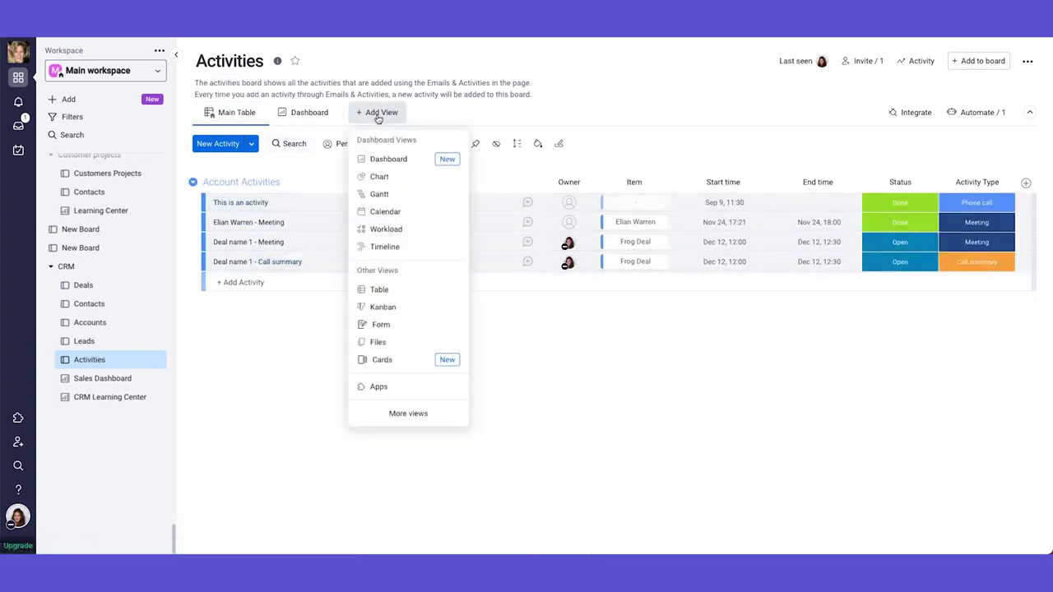
click(419, 306)
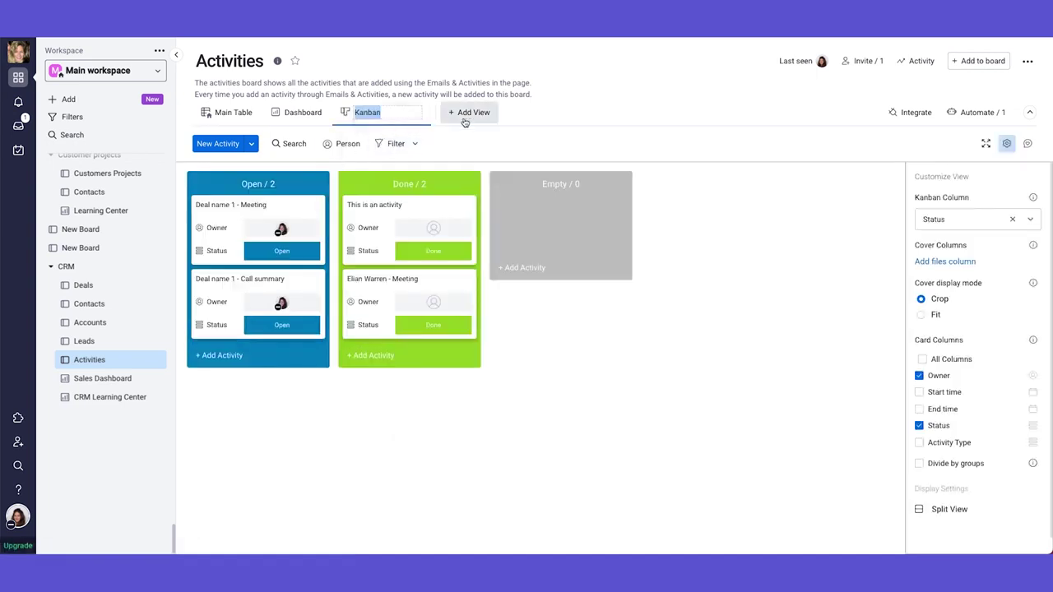
click(425, 112)
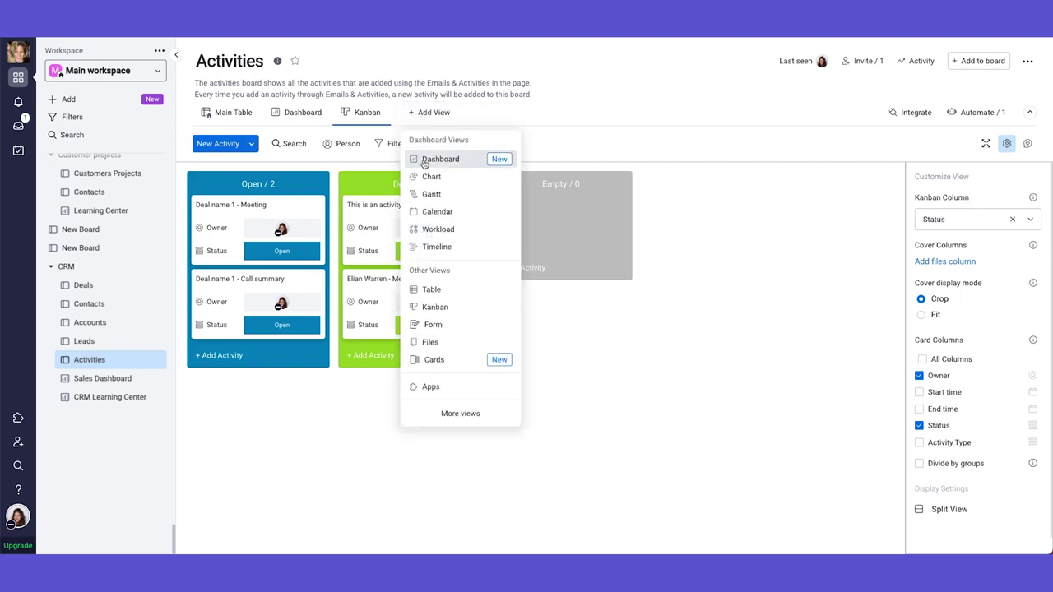
click(470, 288)
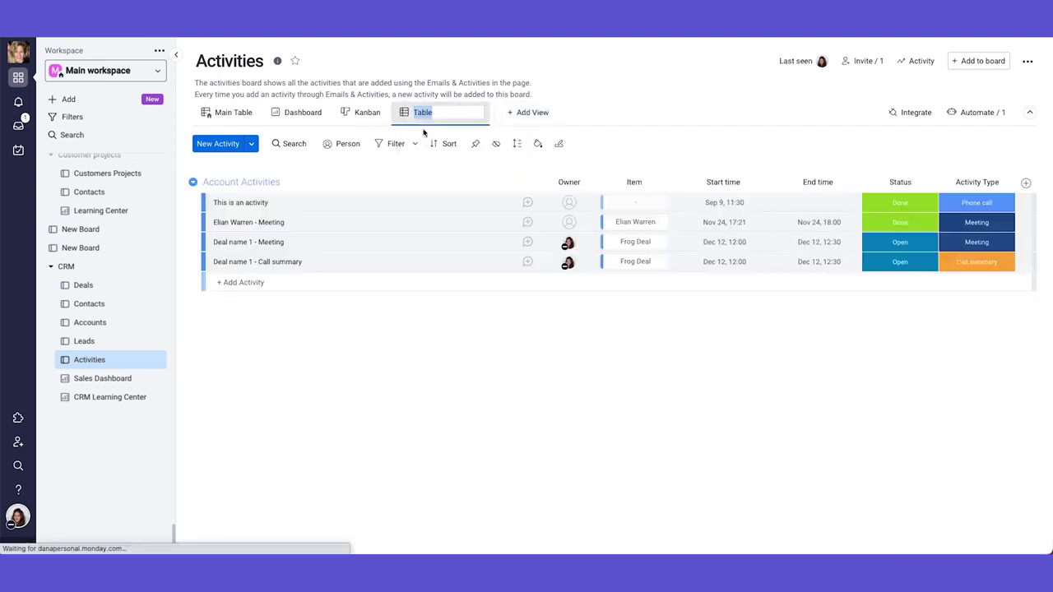
Filter the new table view to Owner is me and save it to this view.
click(411, 143)
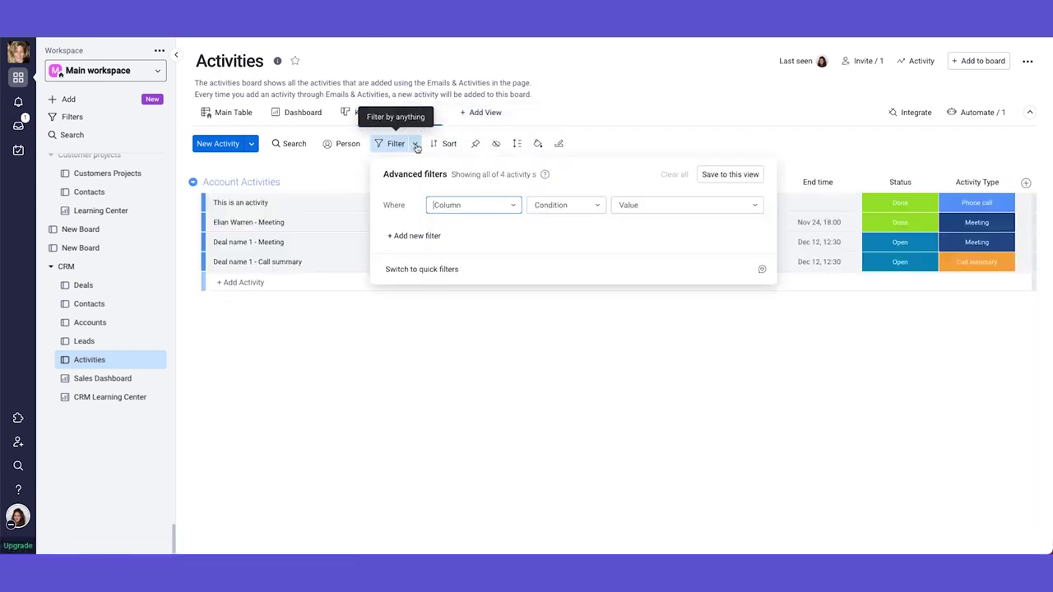
click(479, 205)
click(475, 263)
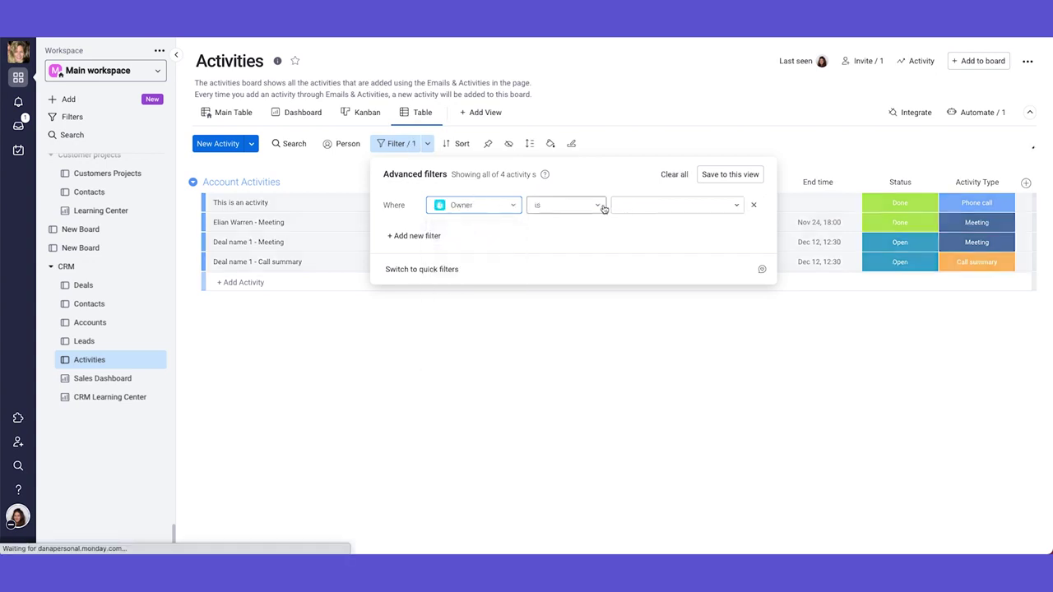
click(626, 206)
click(654, 230)
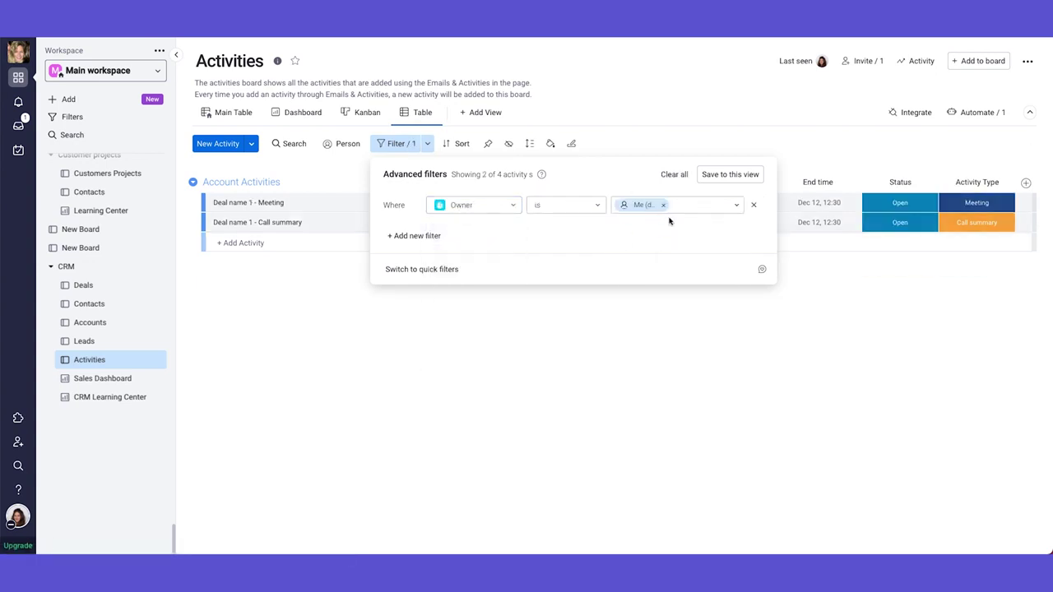
click(731, 174)
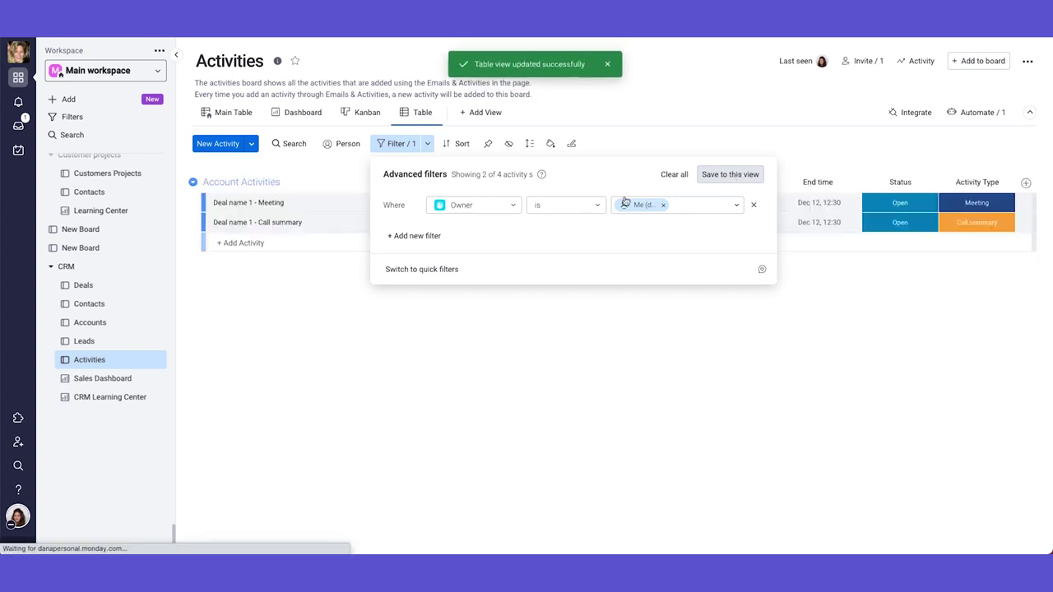
click(349, 294)
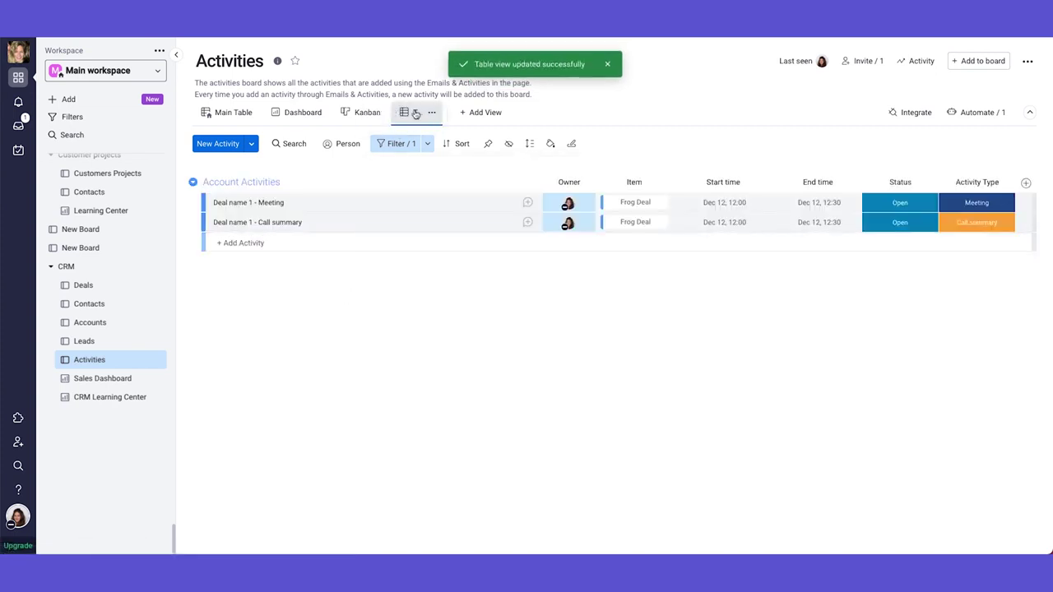
Rename the new table view to 'My Tasks'.
click(431, 112)
click(462, 159)
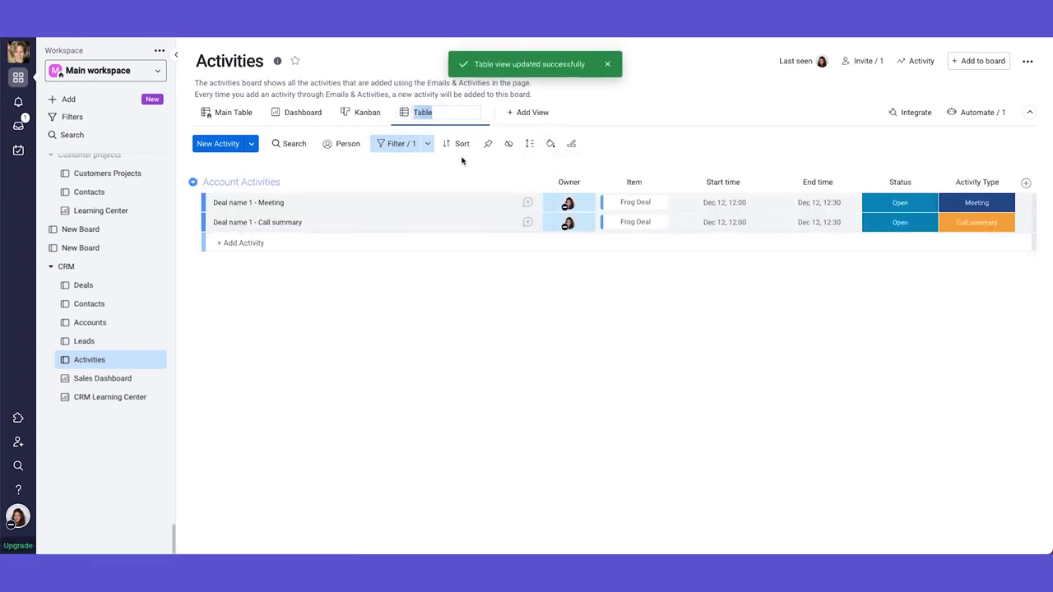
text(My Tasks)
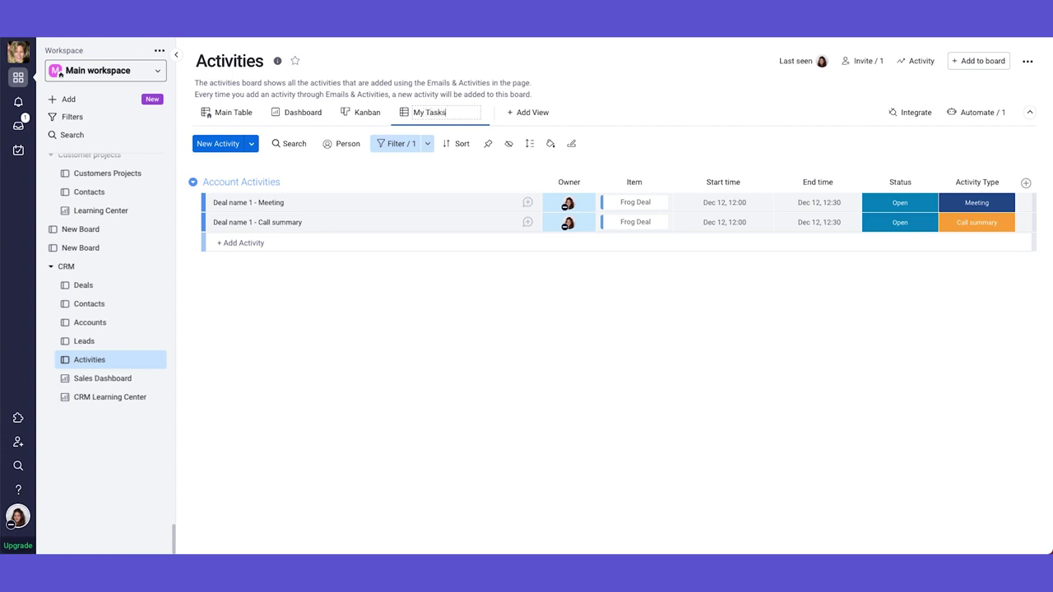
key(Return)
Add an End time is Future Dates filter, save it to My Tasks, then return to Main Table.
click(398, 143)
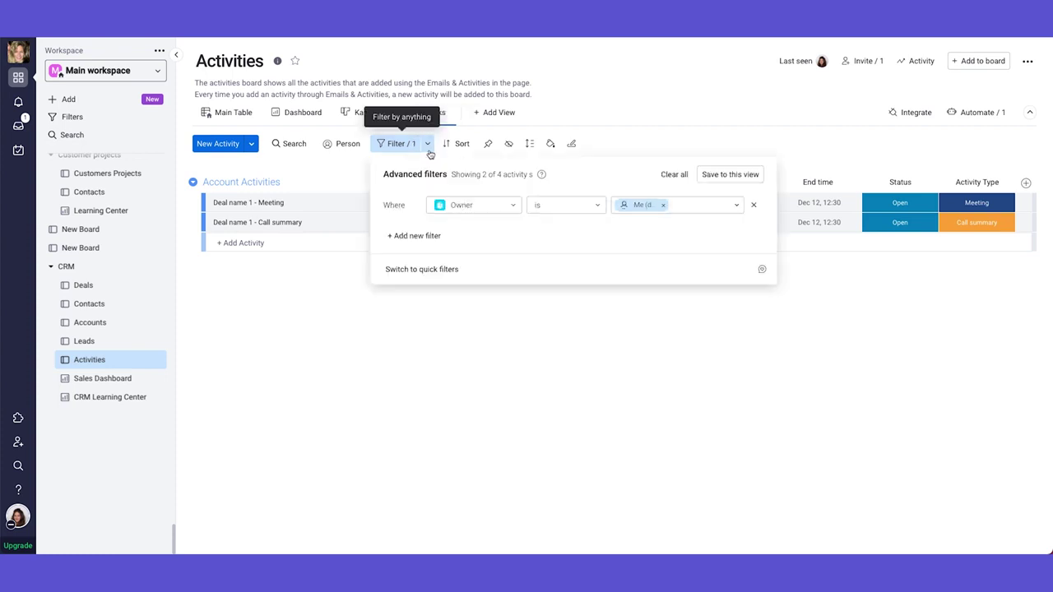
click(450, 234)
click(455, 228)
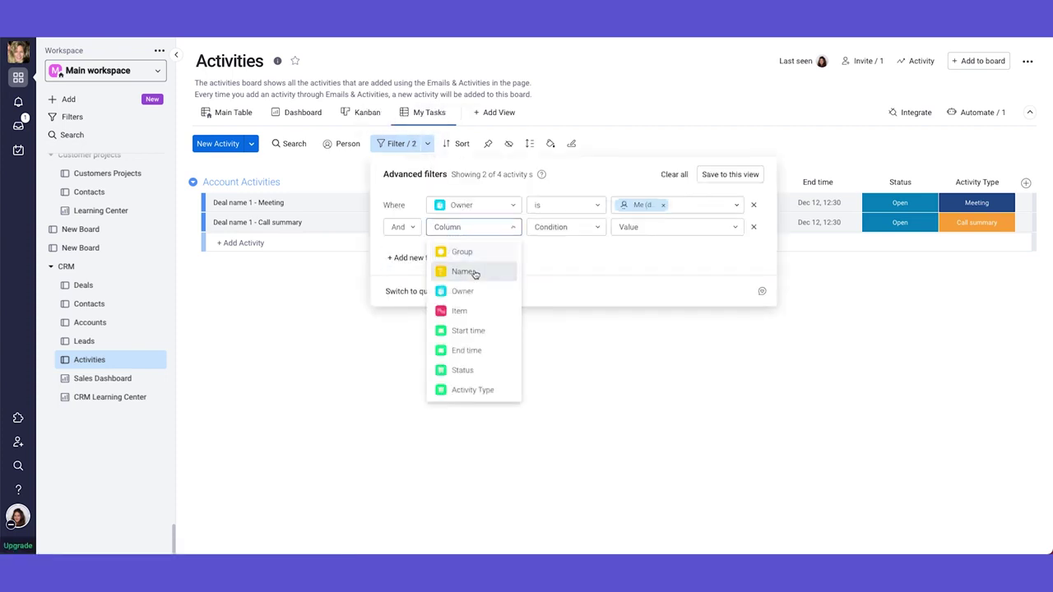
click(494, 351)
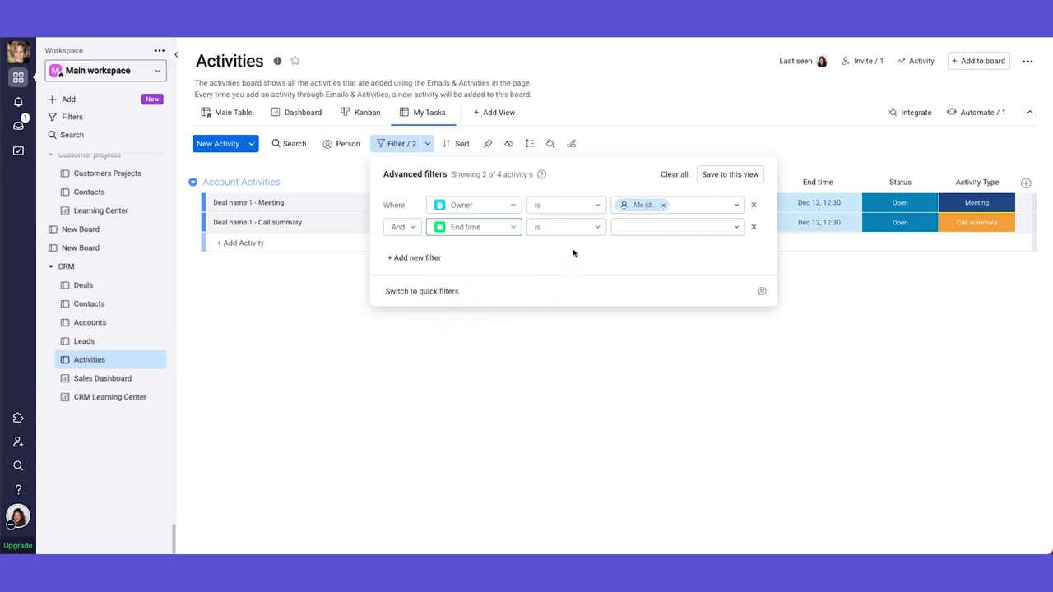
click(639, 229)
scroll(673, 275, down, 5)
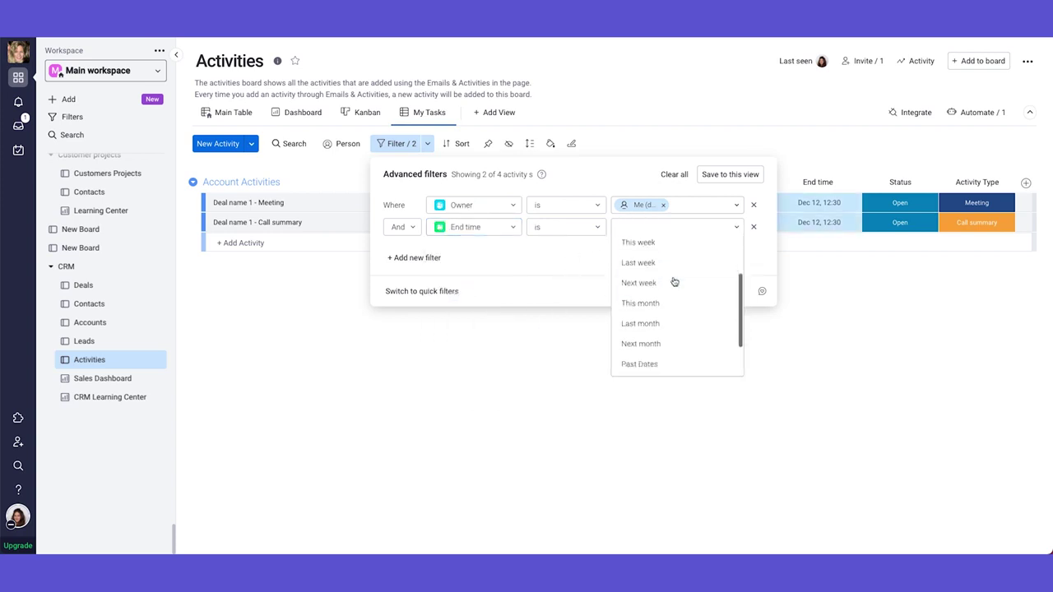
click(675, 350)
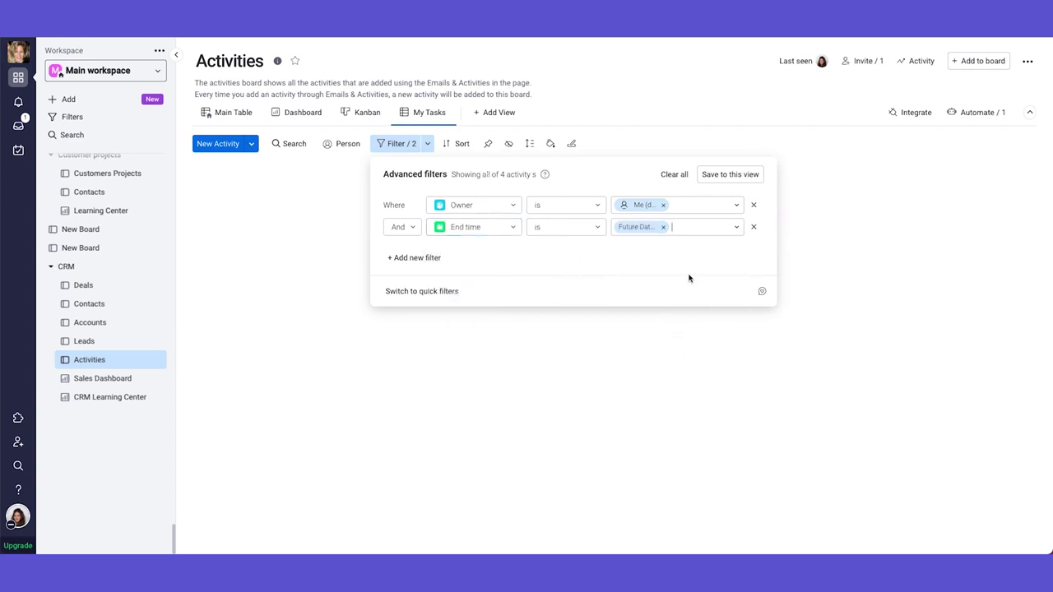
click(733, 175)
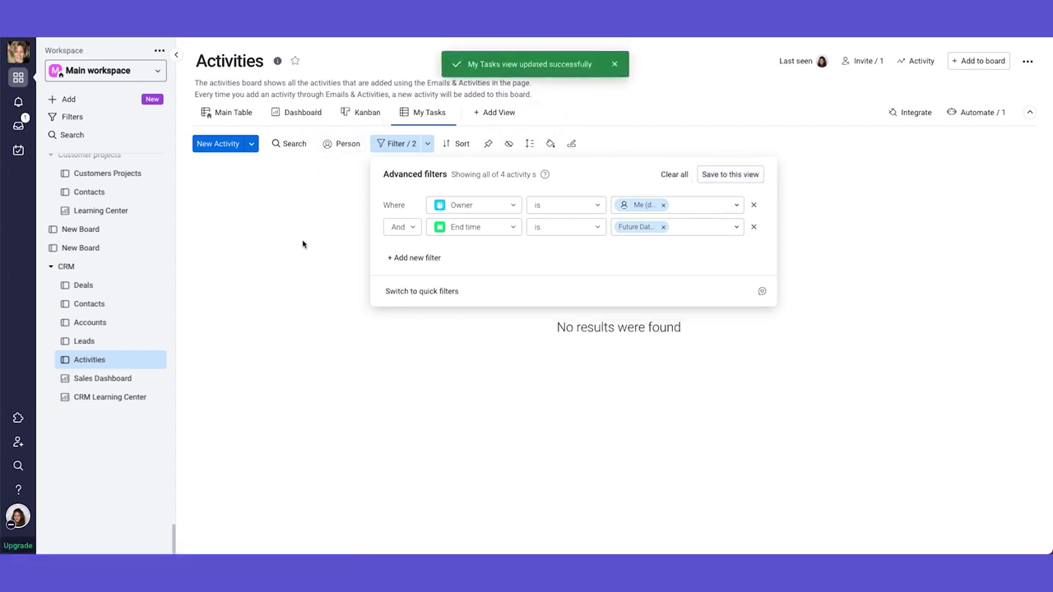
click(235, 112)
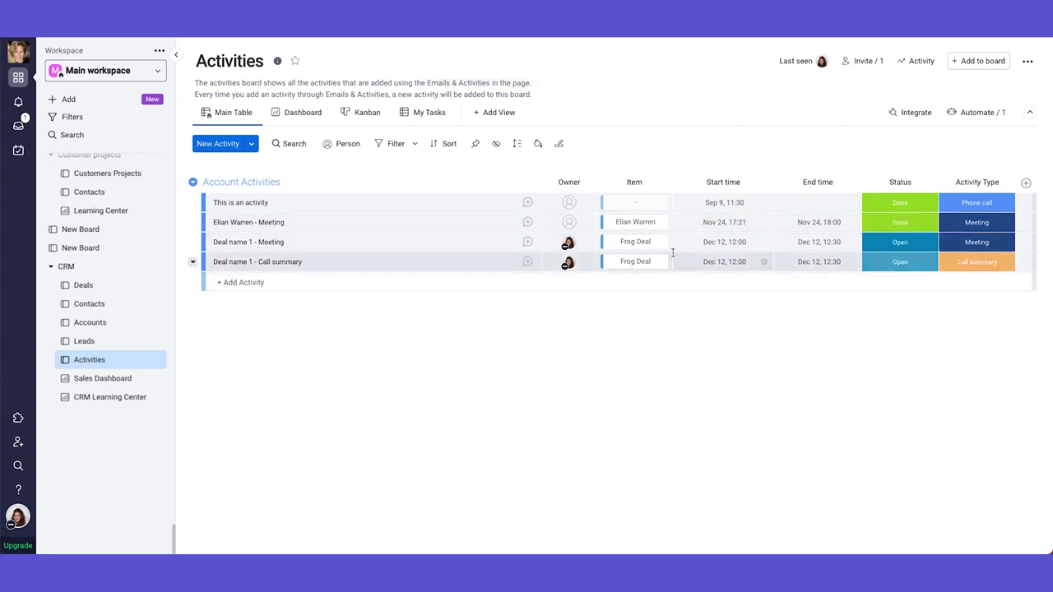